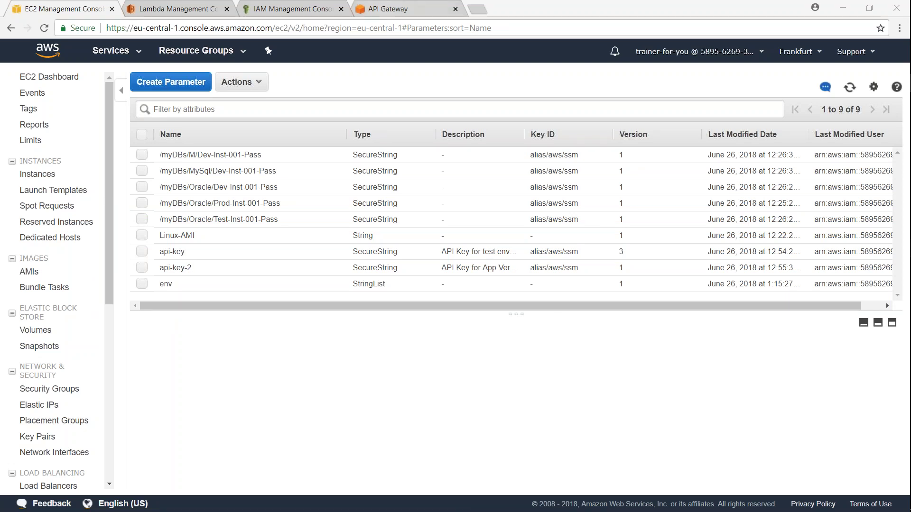
# Step: Examine the parameter-store-demo Lambda code and the details of the api-key and api-key-2 parameters in the EC2 console
pyautogui.click(159, 8)
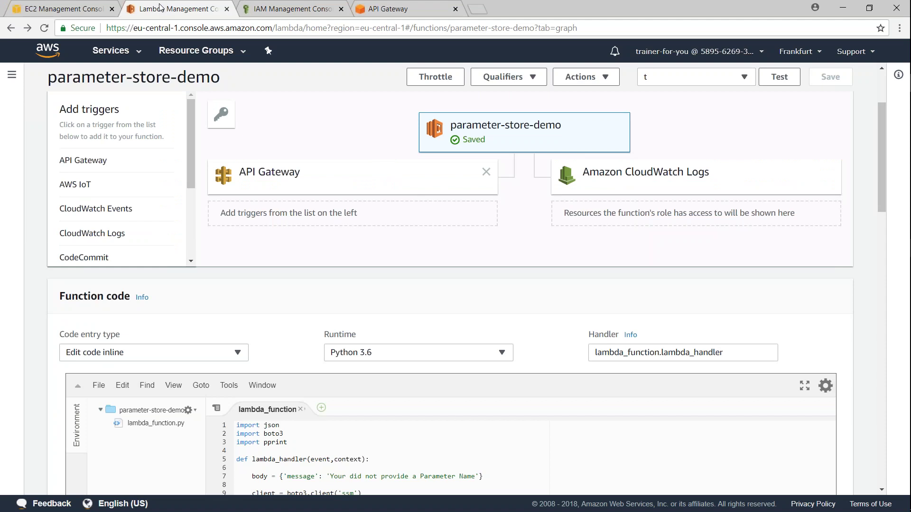
pyautogui.scroll(-4, 316, 78)
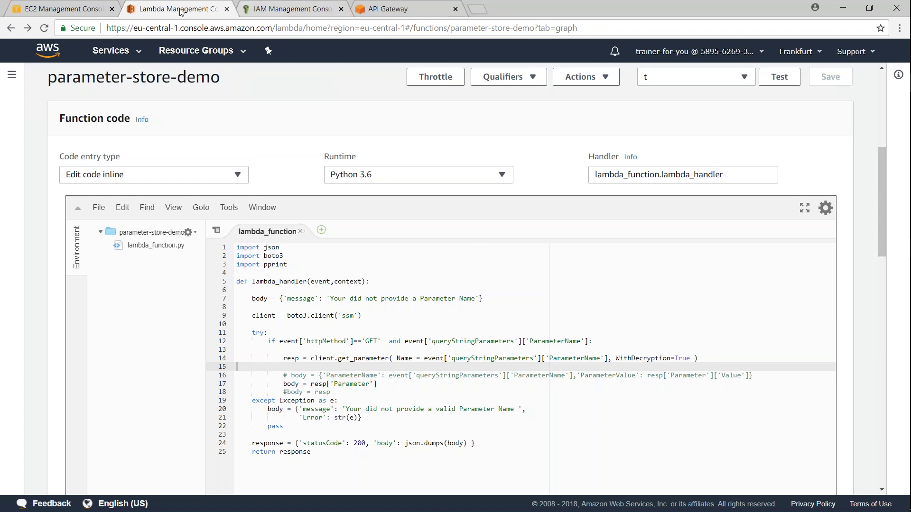
pyautogui.click(64, 9)
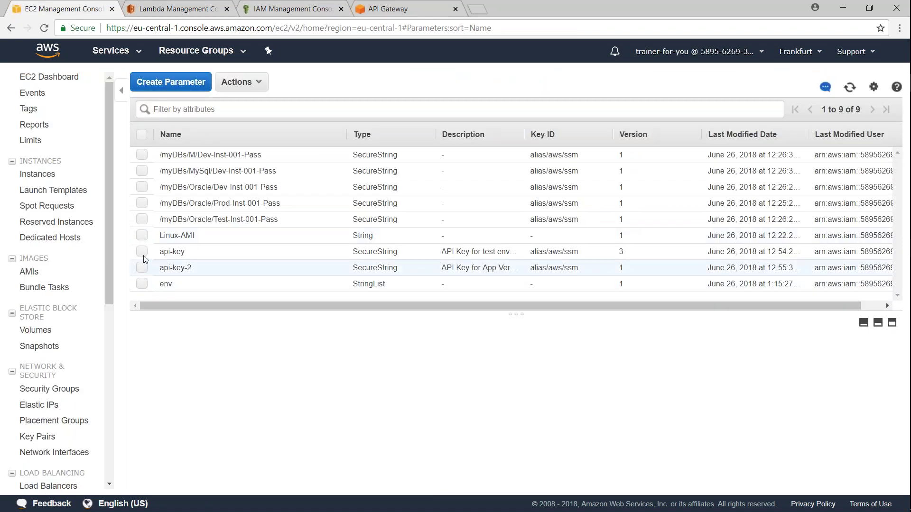
pyautogui.click(170, 252)
pyautogui.moveTo(159, 254); pyautogui.dragTo(185, 255)
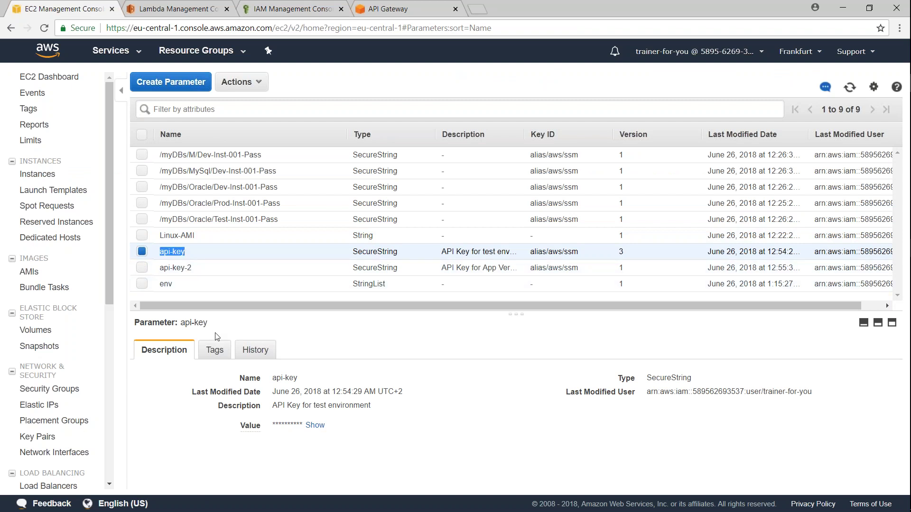
pyautogui.click(142, 267)
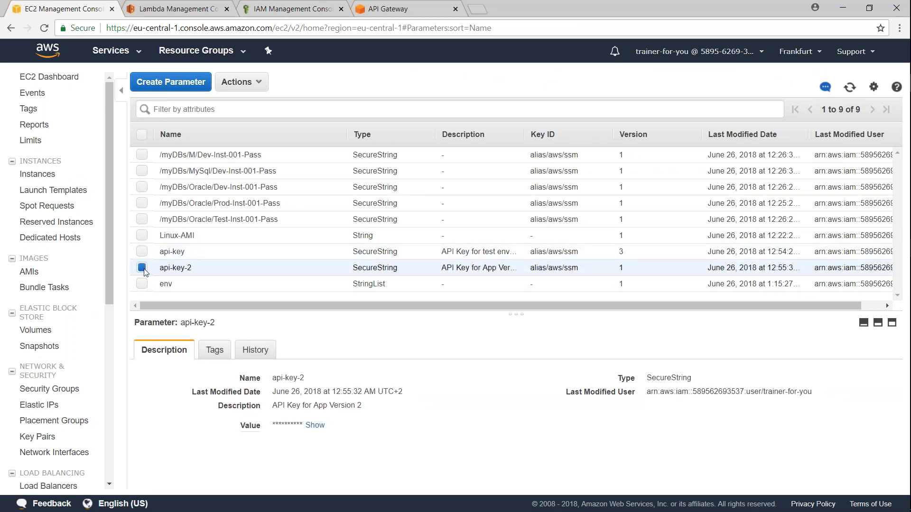
pyautogui.moveTo(161, 267); pyautogui.dragTo(191, 268)
pyautogui.moveTo(181, 325); pyautogui.dragTo(218, 332)
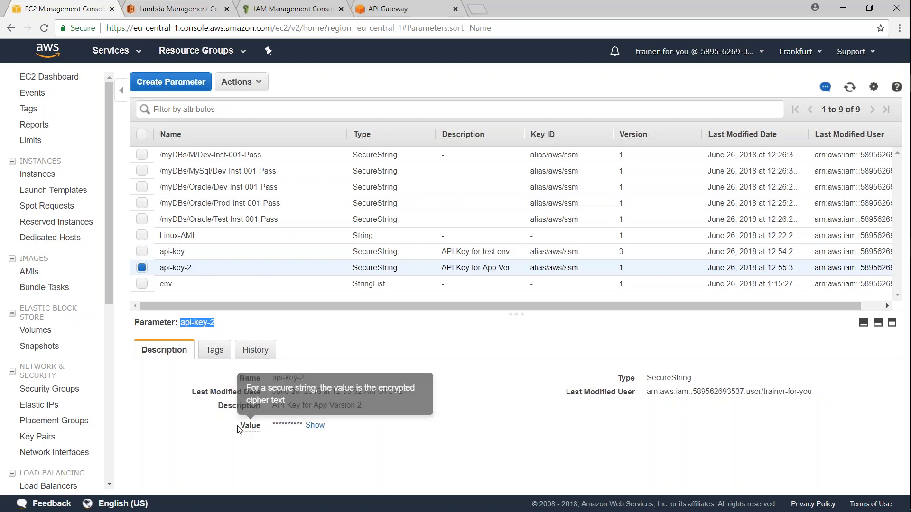
pyautogui.doubleClick(251, 426)
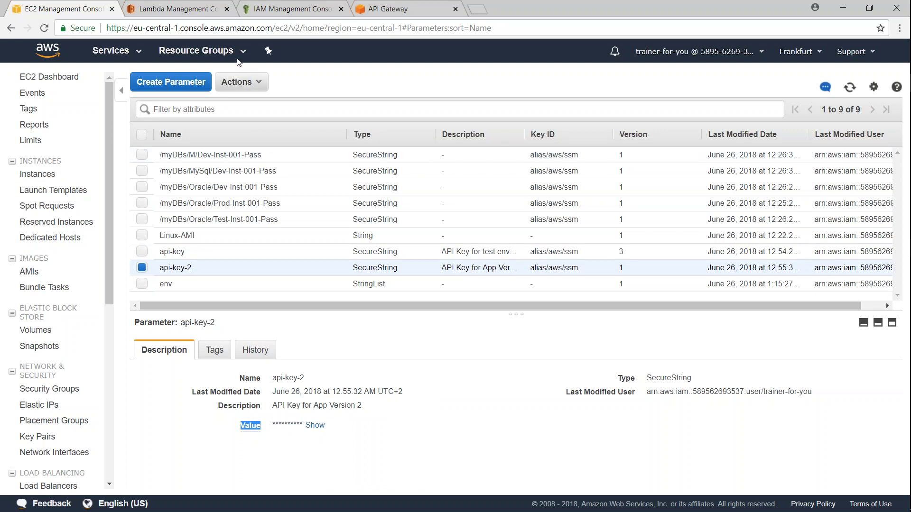
# Step: Review the parameter-store-demo function's code and designer in Lambda, along with the Prod stage's invoke URL in API Gateway
pyautogui.click(188, 9)
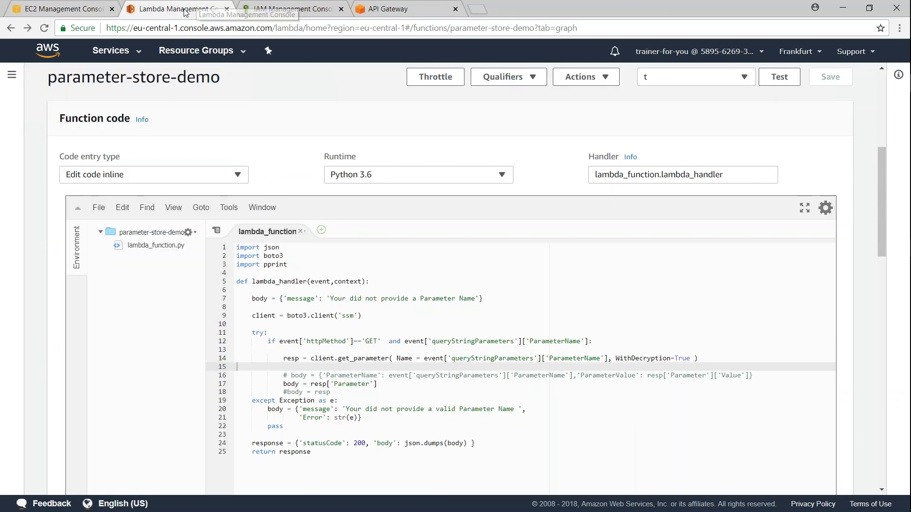
pyautogui.click(411, 323)
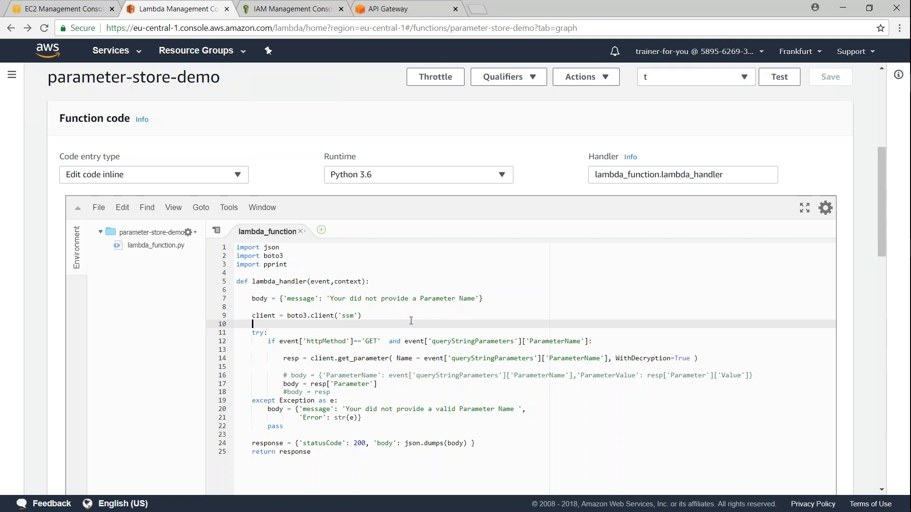
pyautogui.click(414, 9)
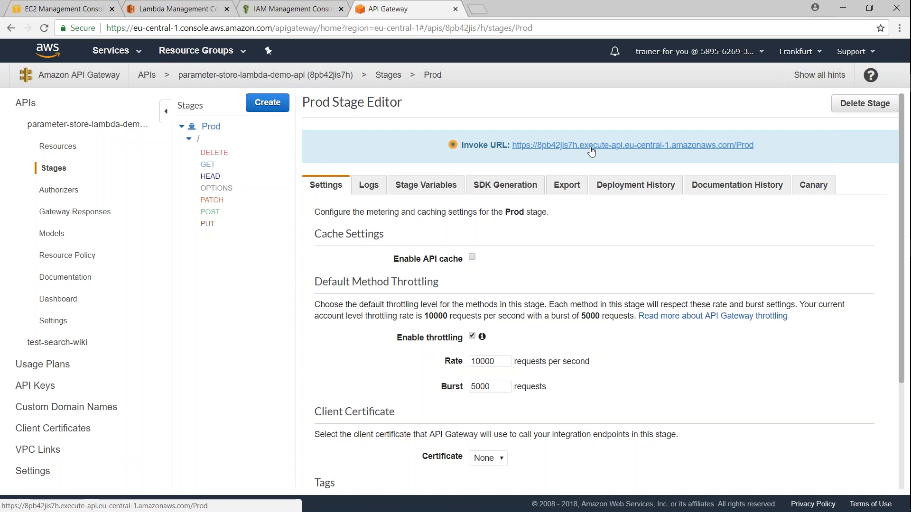
pyautogui.click(194, 11)
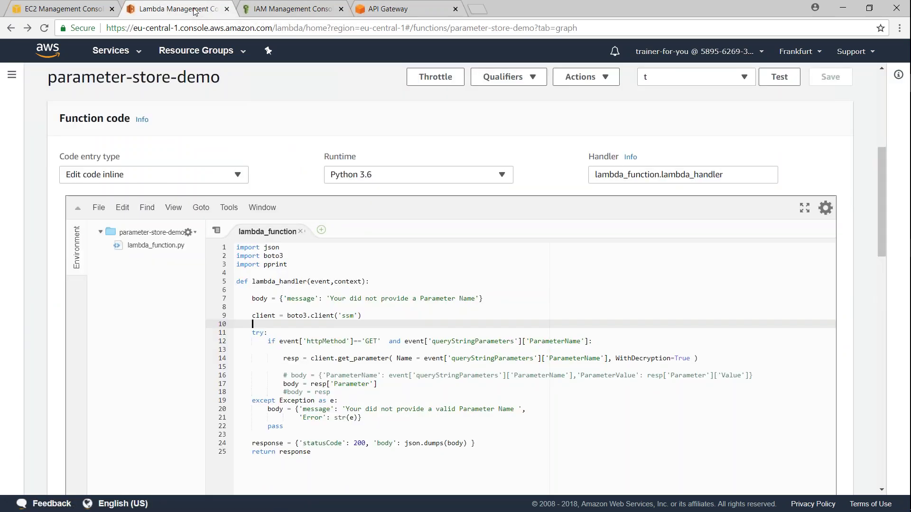
pyautogui.scroll(6, 466, 203)
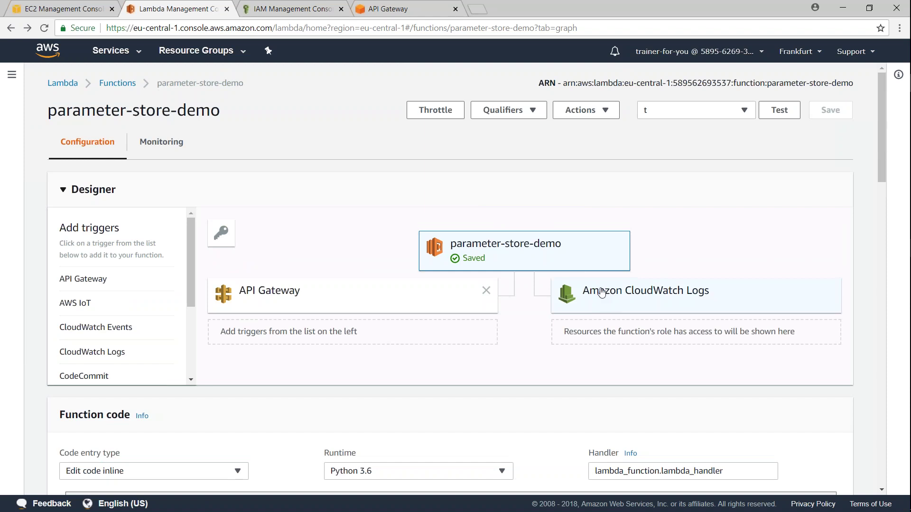
# Step: Open Lambda-Access-To-Secrets-Role in the IAM console and examine the log actions in its AWSLambdaBasicExecutionRole policy JSON
pyautogui.click(296, 12)
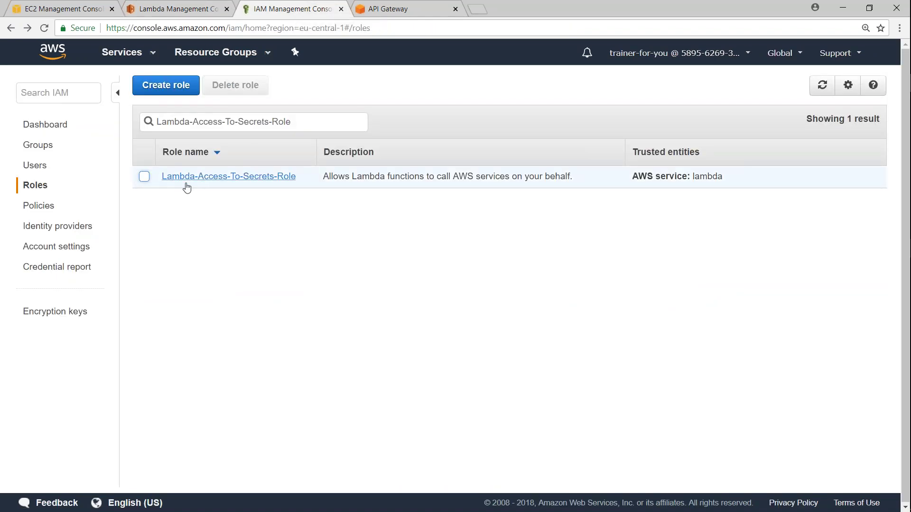
pyautogui.click(260, 178)
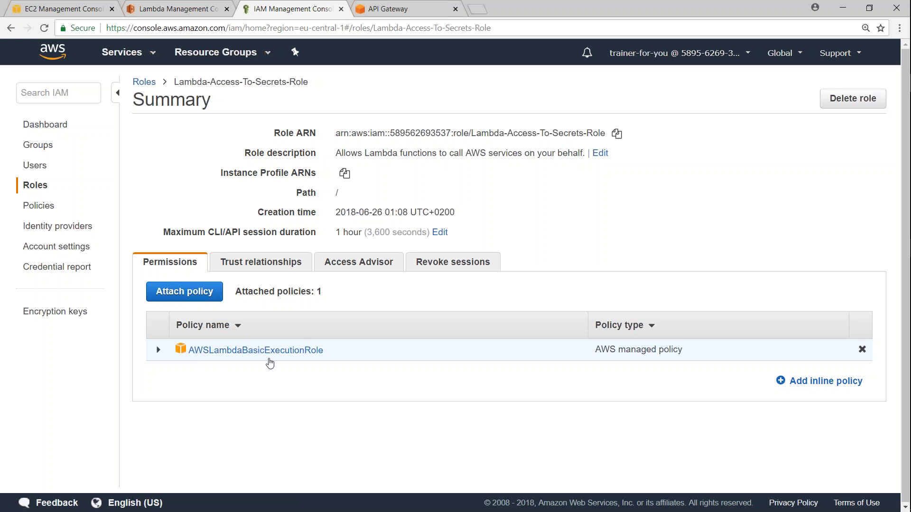
pyautogui.click(158, 352)
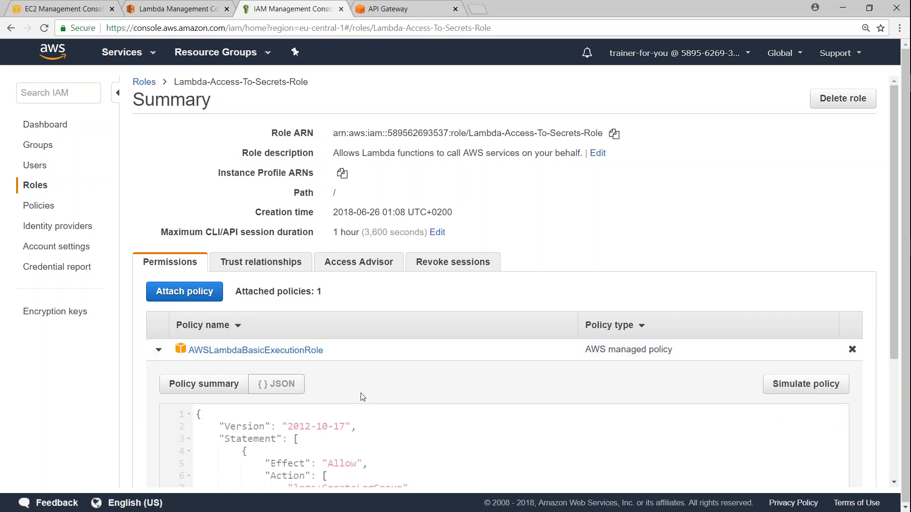
pyautogui.scroll(-4, 158, 355)
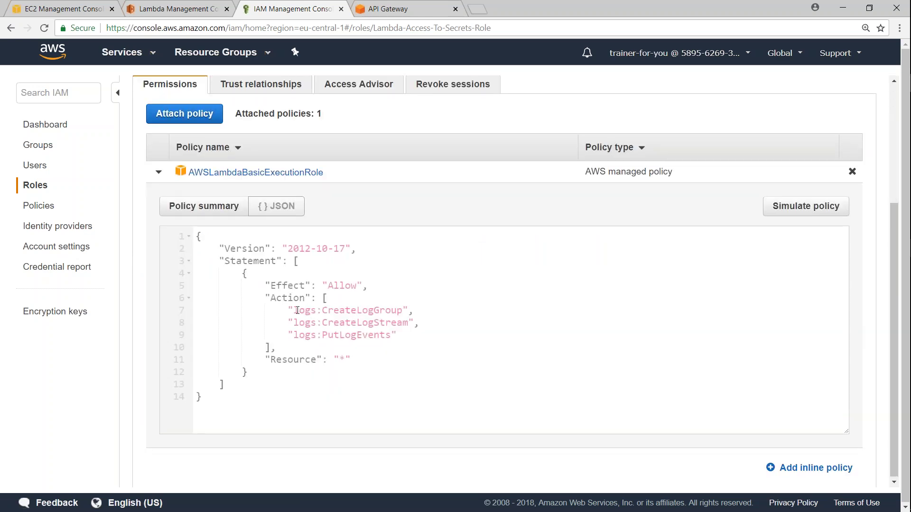
pyautogui.moveTo(301, 311); pyautogui.dragTo(401, 317)
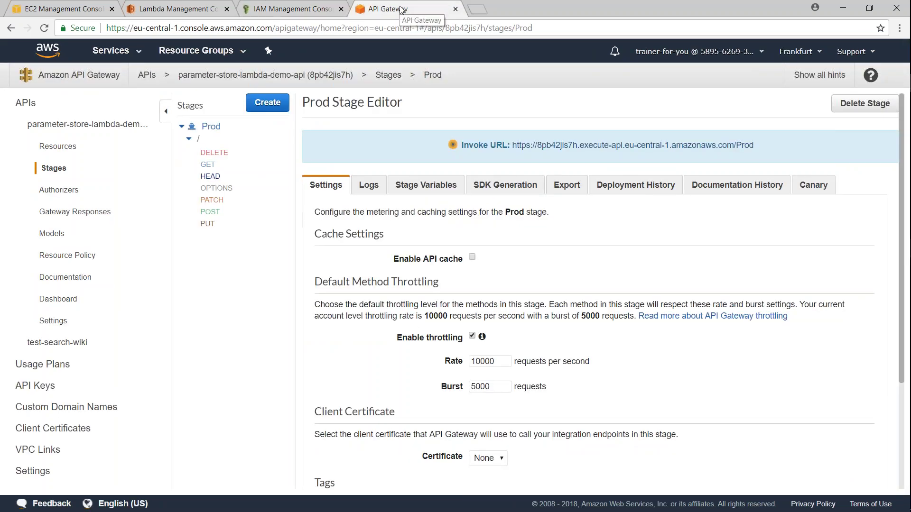
# Step: Open the Prod stage's invoke URL from API Gateway and read the response message
pyautogui.click(403, 9)
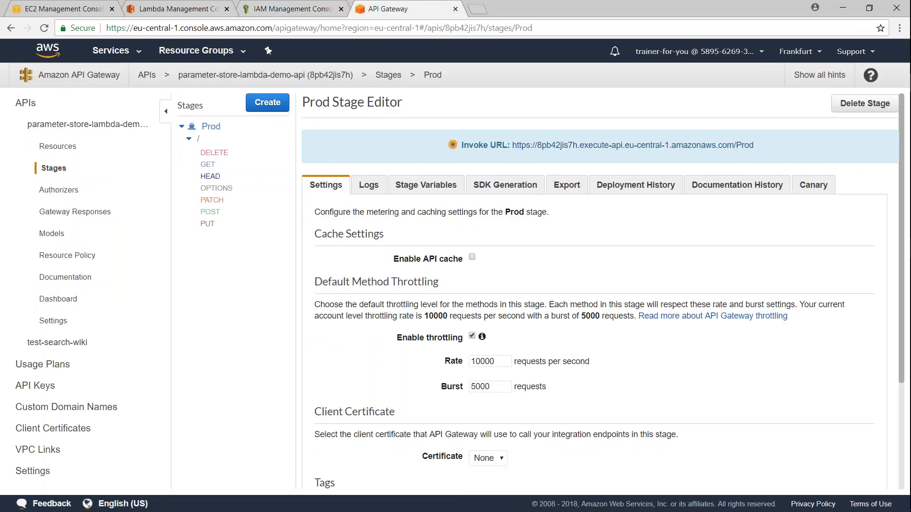
pyautogui.click(557, 149)
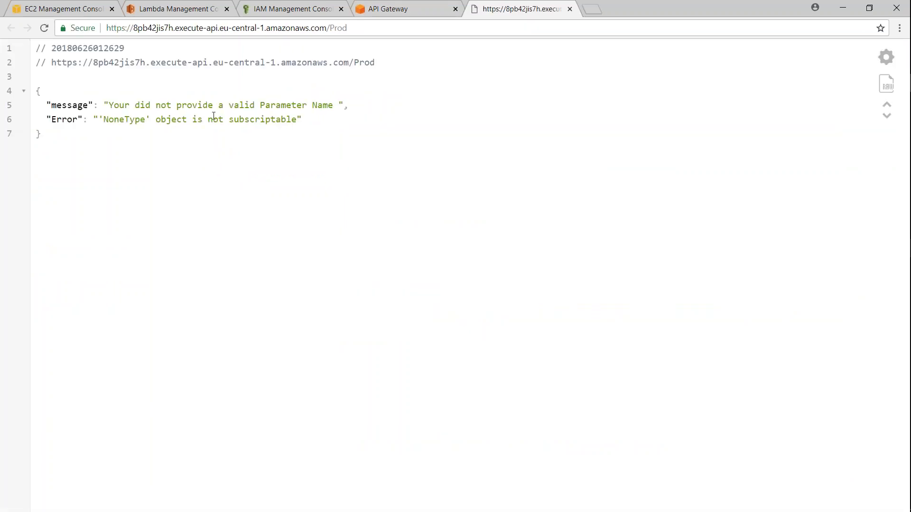
pyautogui.moveTo(240, 105); pyautogui.dragTo(335, 103)
# Step: Call the Prod URL with the query string ?ParameterName=api-key and read the returned response
pyautogui.click(379, 31)
pyautogui.click(386, 32)
pyautogui.write('?')
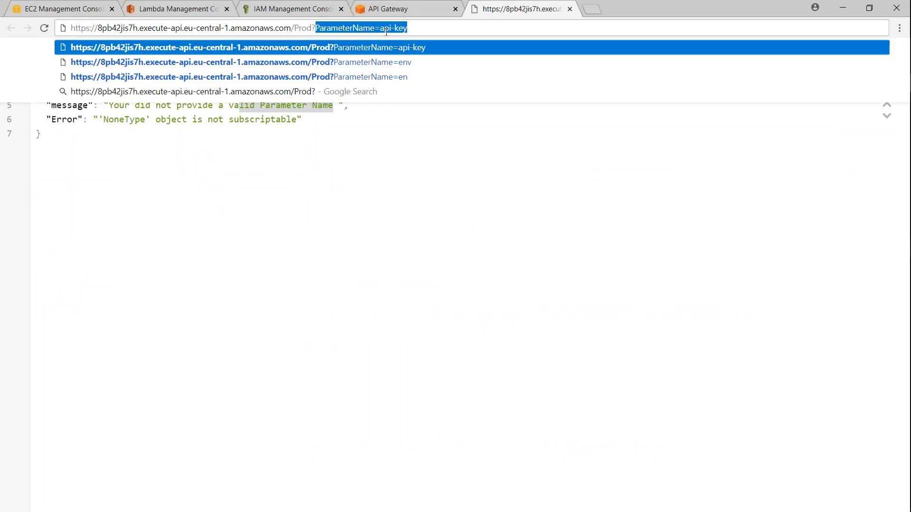
pyautogui.write('Para')
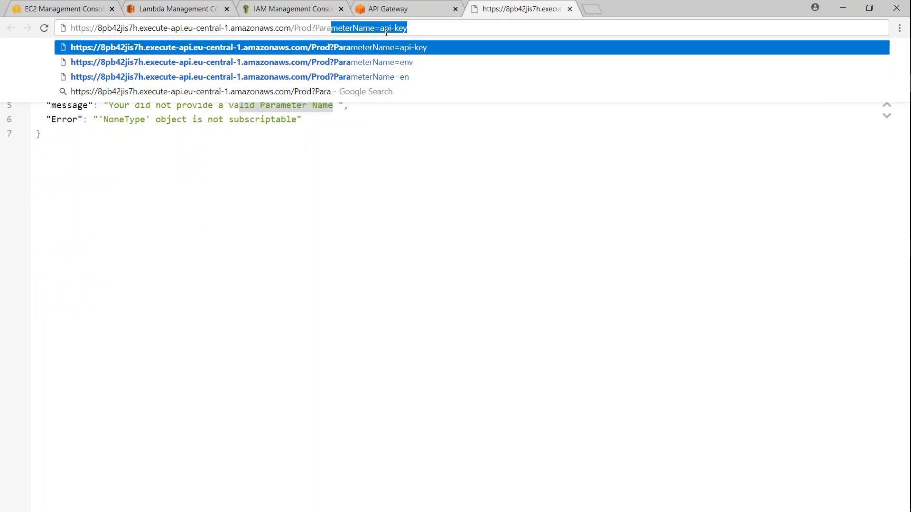
pyautogui.write('meterName')
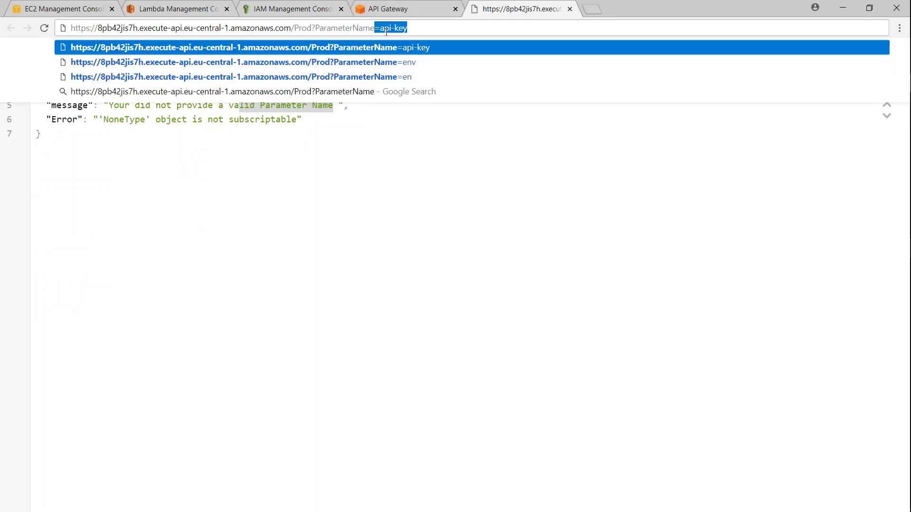
pyautogui.write('=api-key')
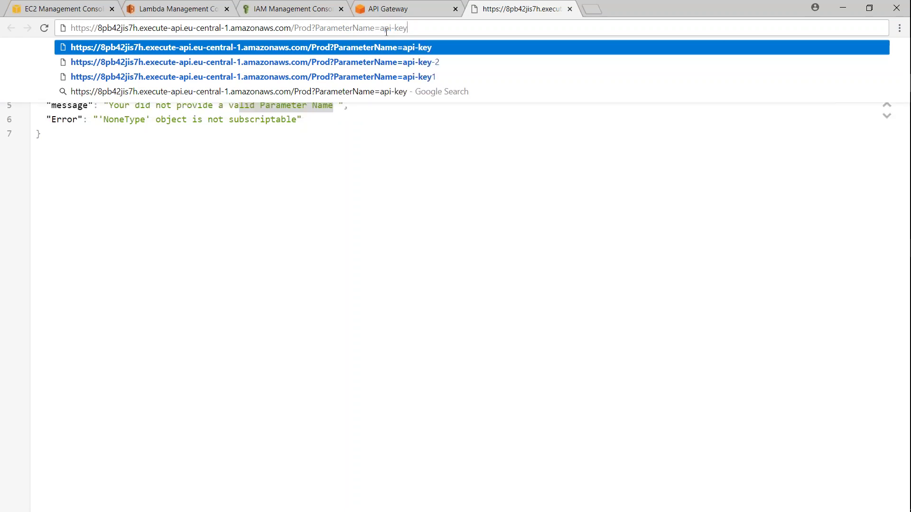
pyautogui.press('Return')
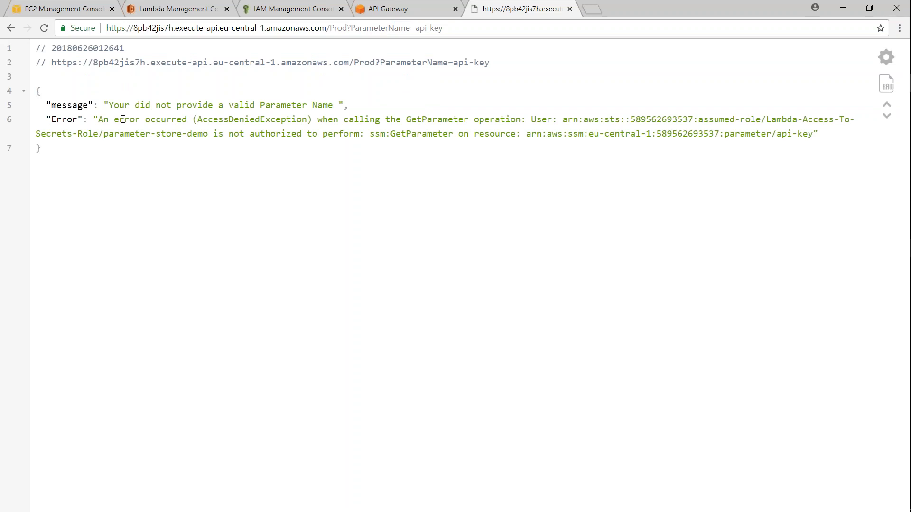
pyautogui.moveTo(408, 120); pyautogui.dragTo(521, 120)
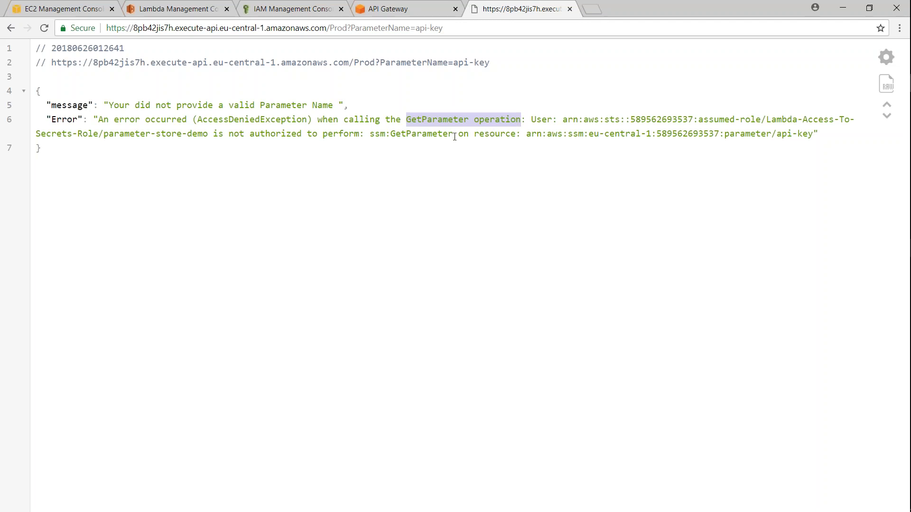
pyautogui.moveTo(218, 133); pyautogui.dragTo(355, 135)
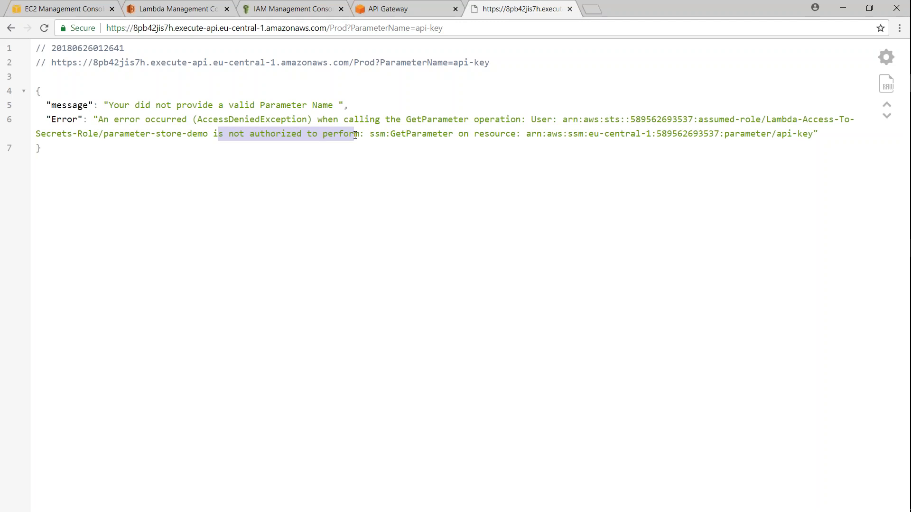
# Step: Start an inline policy for Lambda-Access-To-Secrets-Role in the IAM console and choose SSM as its service
pyautogui.click(294, 9)
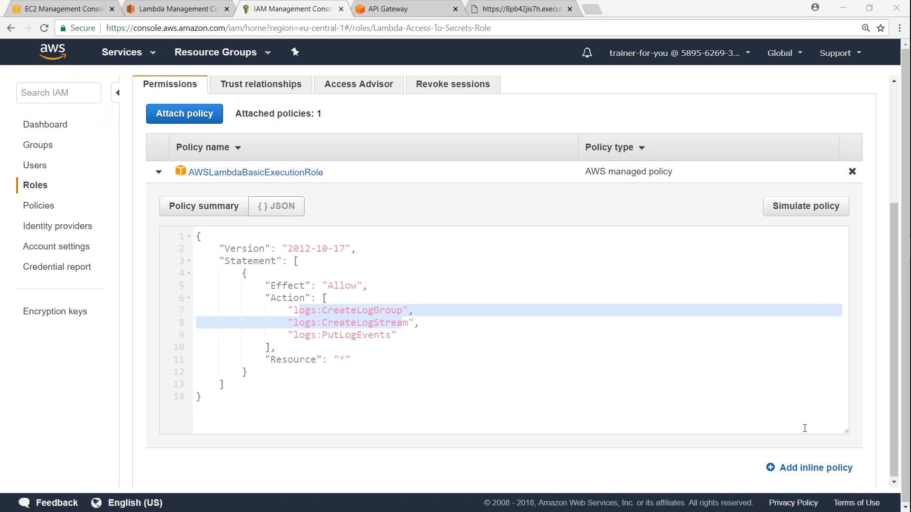
pyautogui.click(799, 468)
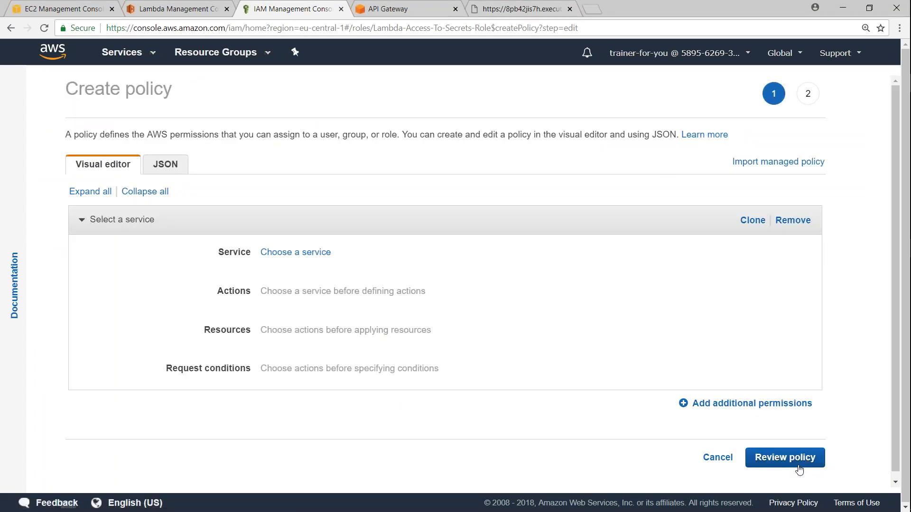
pyautogui.click(308, 253)
pyautogui.write('ssm')
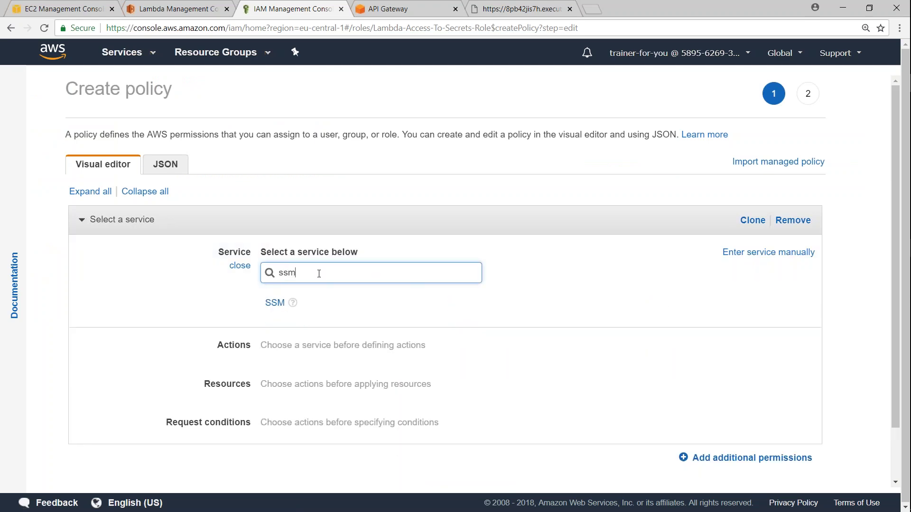
pyautogui.click(283, 302)
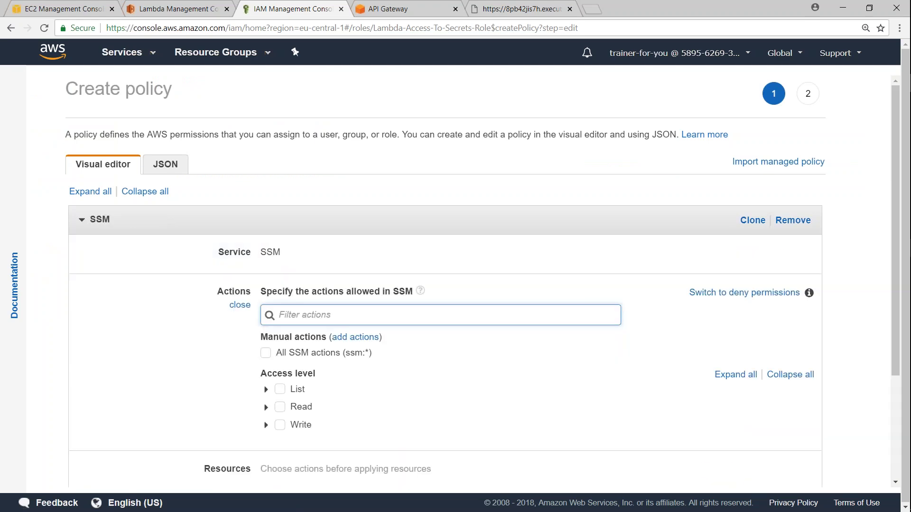
# Step: Allow the GetParameter action in the SSM policy and apply it to all resources
pyautogui.write('get')
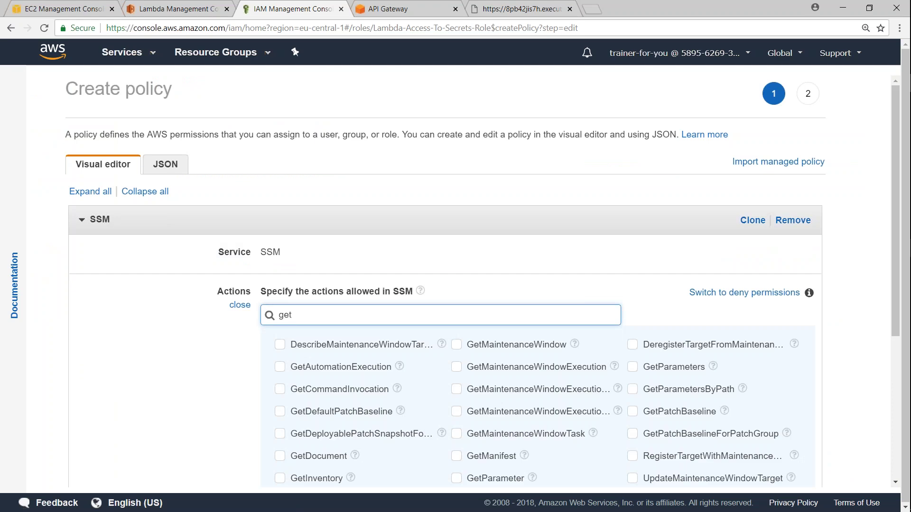
pyautogui.write('parameter')
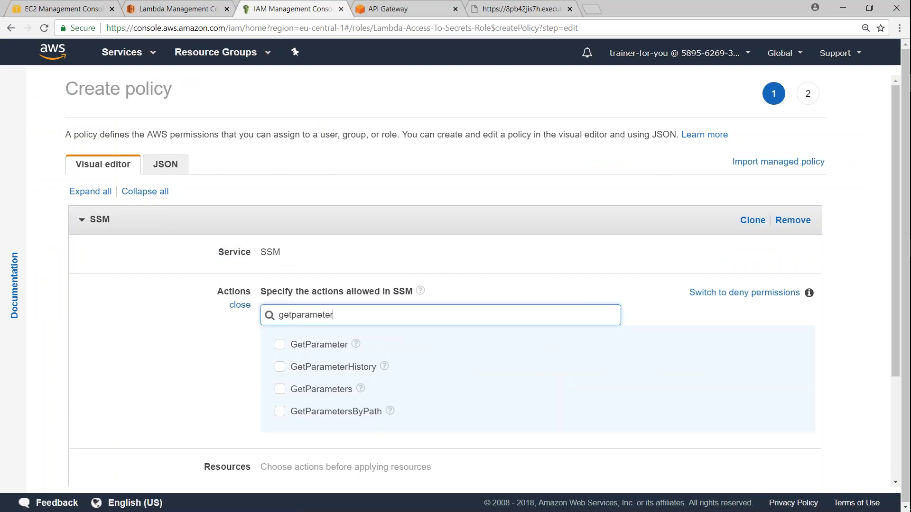
pyautogui.click(280, 345)
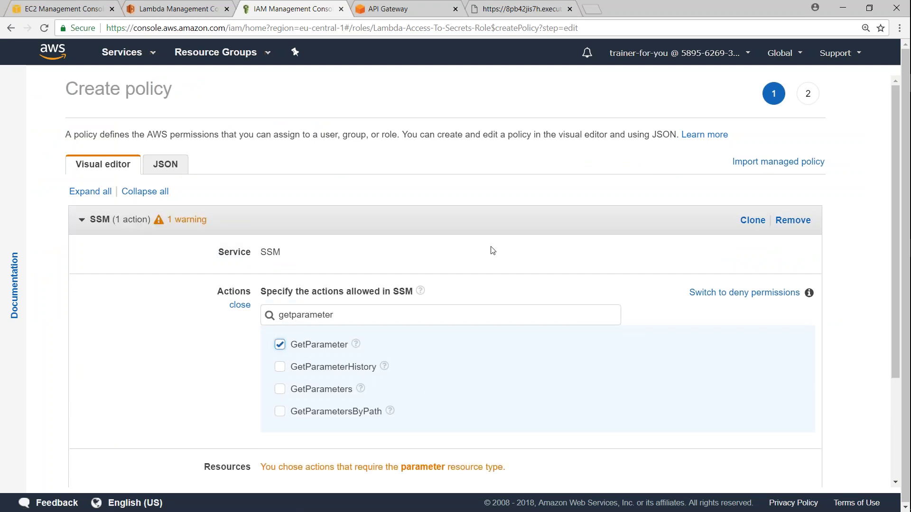
pyautogui.scroll(-3, 393, 361)
pyautogui.click(356, 351)
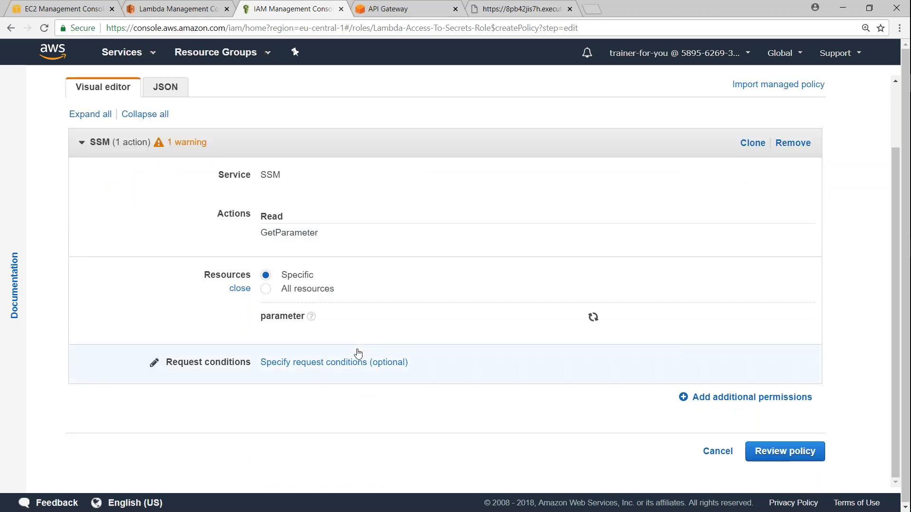
pyautogui.click(266, 281)
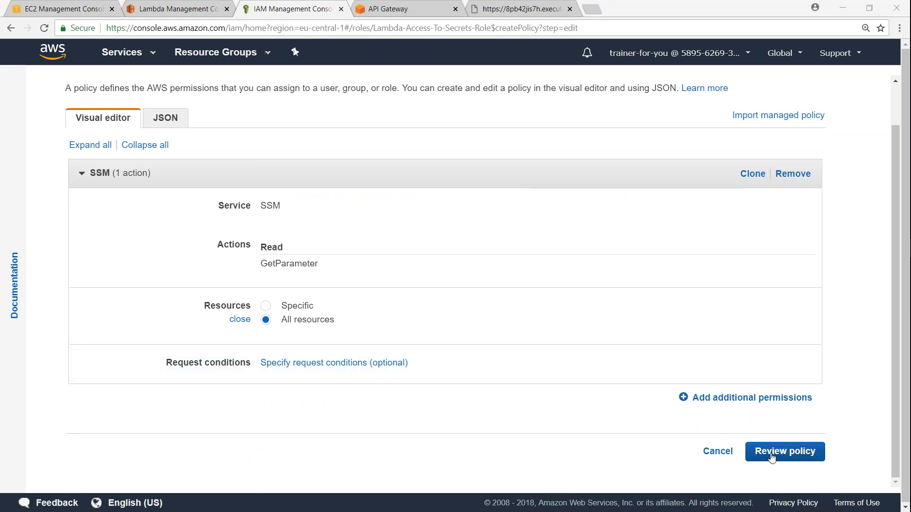
# Step: Add another permission block to the inline policy and choose KMS as its service
pyautogui.click(724, 399)
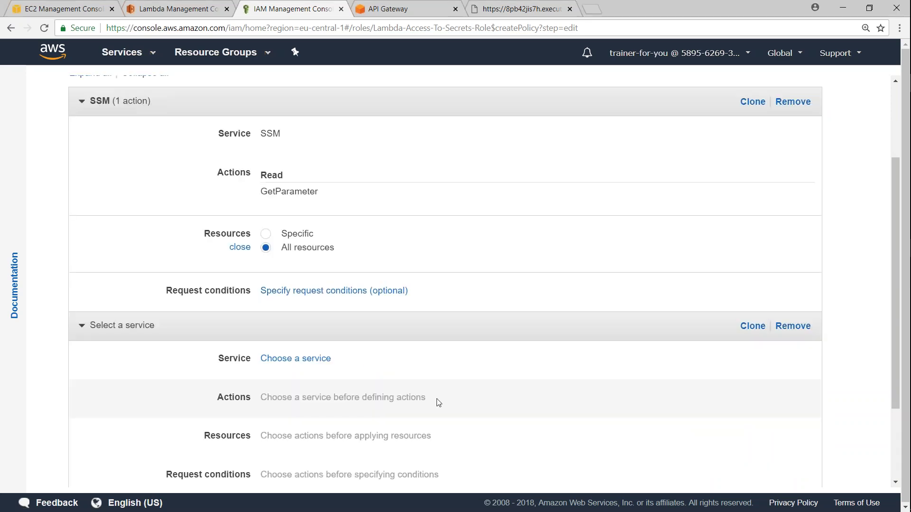
pyautogui.click(306, 362)
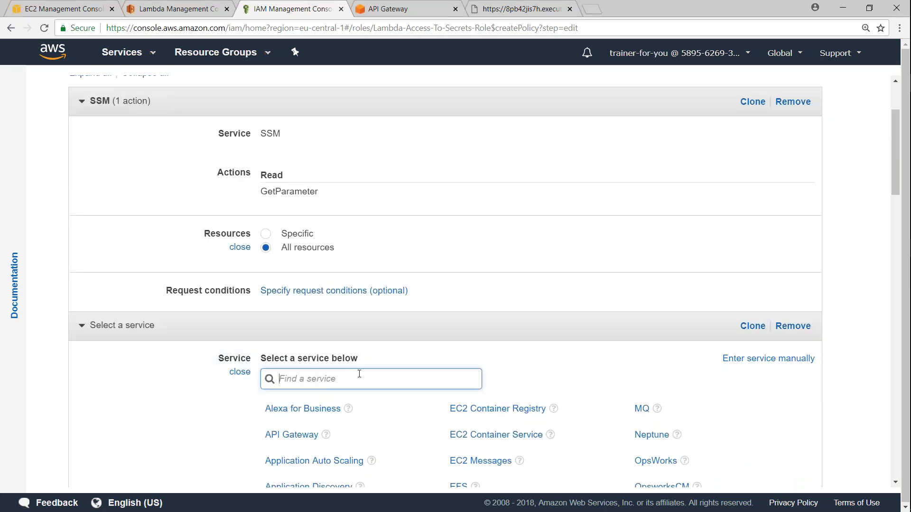
pyautogui.write('k')
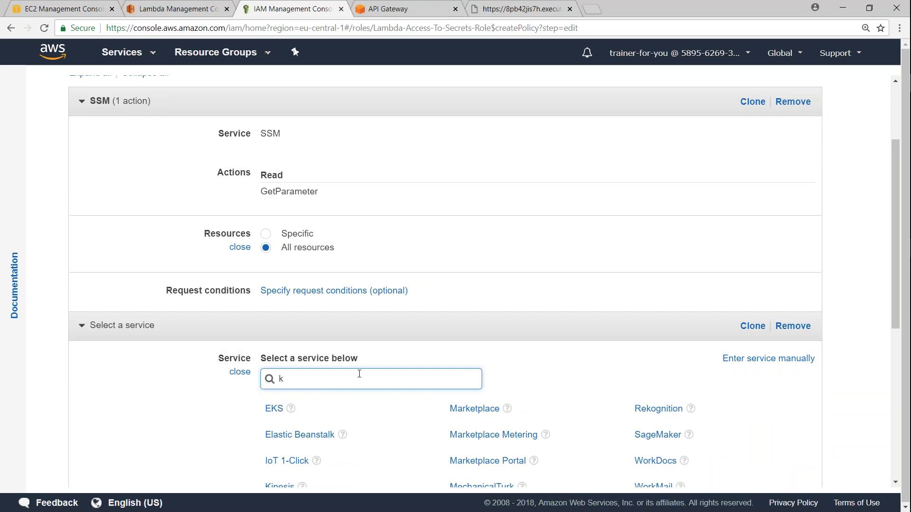
pyautogui.write('ms')
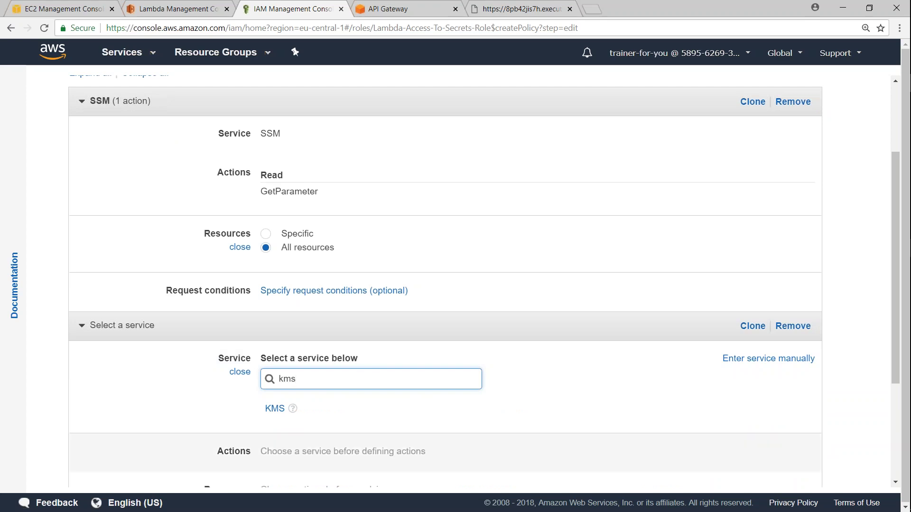
pyautogui.click(274, 409)
# Step: Set the KMS permission block to deny all KMS actions (kms:*) on all resources
pyautogui.click(755, 401)
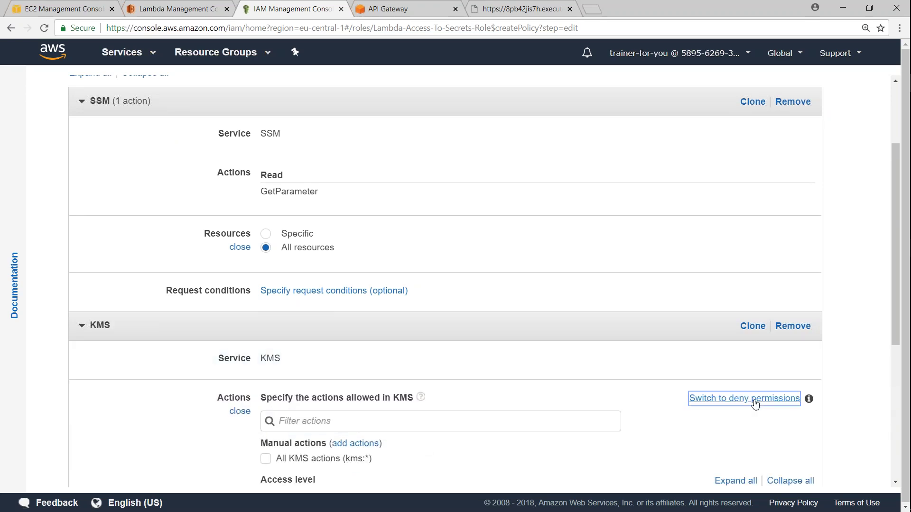
pyautogui.click(149, 332)
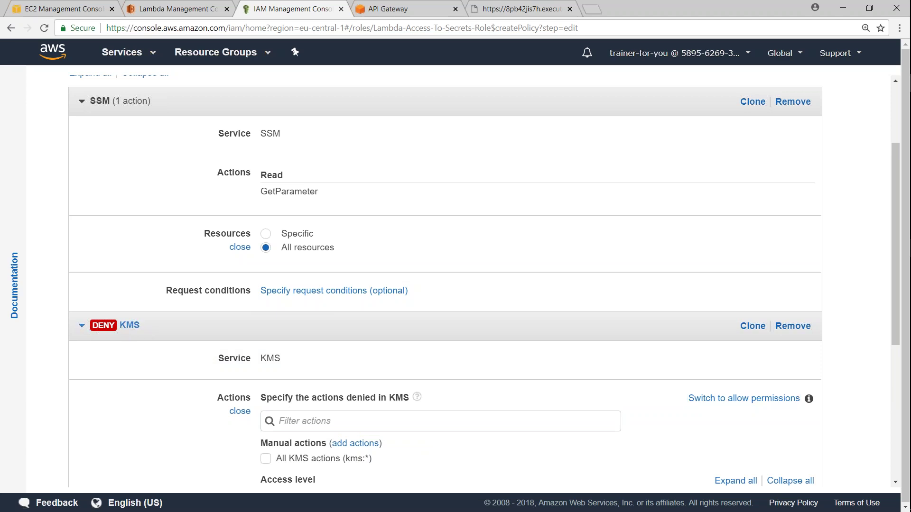
pyautogui.scroll(-1, 299, 376)
pyautogui.click(309, 362)
pyautogui.write('de')
pyautogui.press('BackSpace')
pyautogui.press('BackSpace')
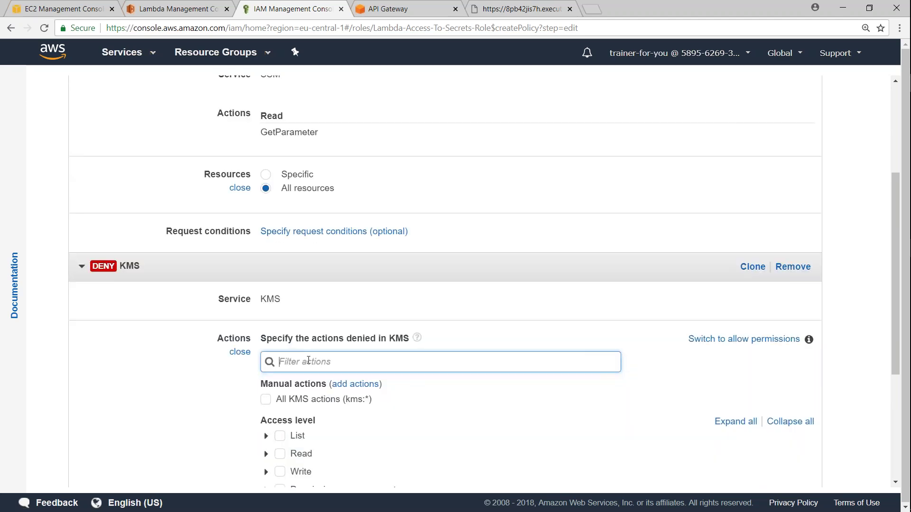
pyautogui.click(267, 402)
pyautogui.scroll(-5, 476, 419)
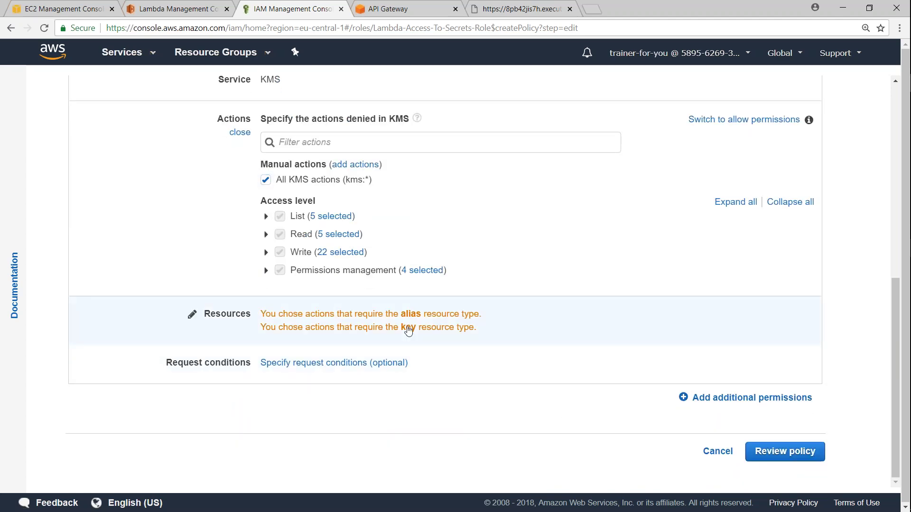
pyautogui.click(189, 314)
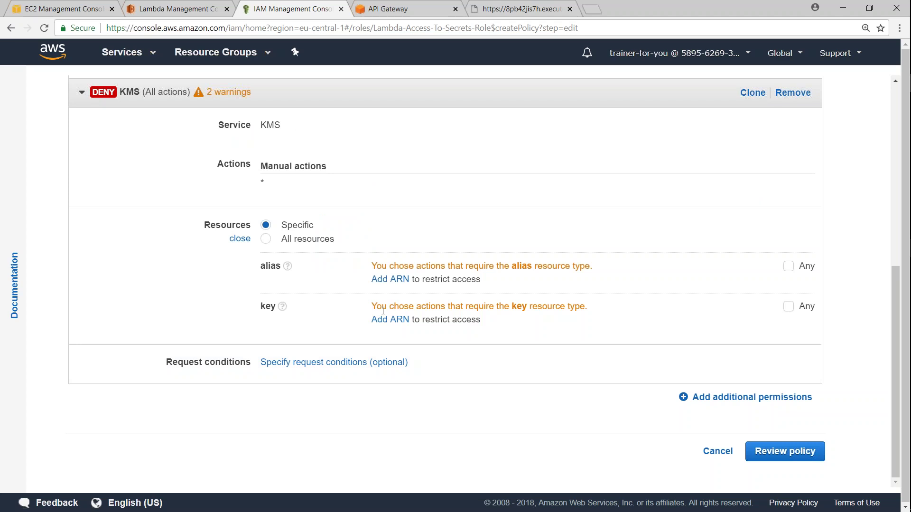
pyautogui.click(265, 239)
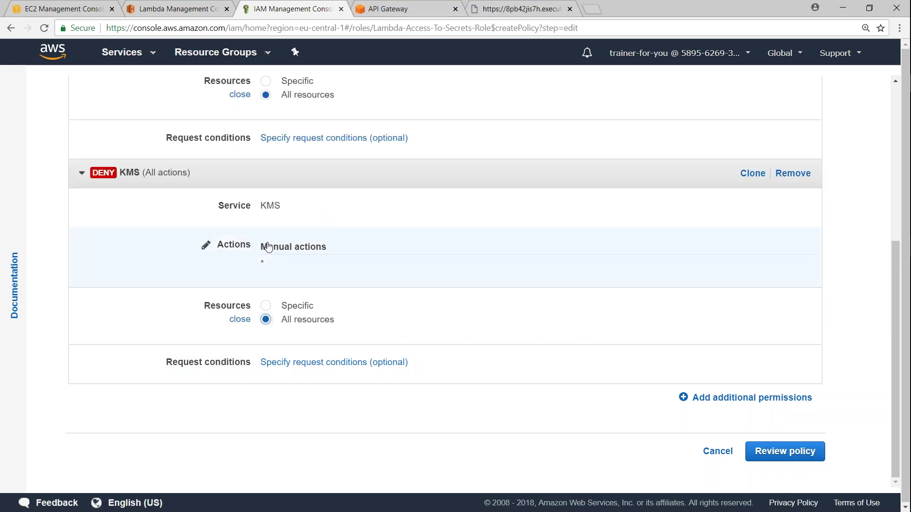
# Step: Review the policy, name it Lambda-Access-Secrets-Policy and create it
pyautogui.click(765, 454)
pyautogui.click(311, 211)
pyautogui.write('Lamba-')
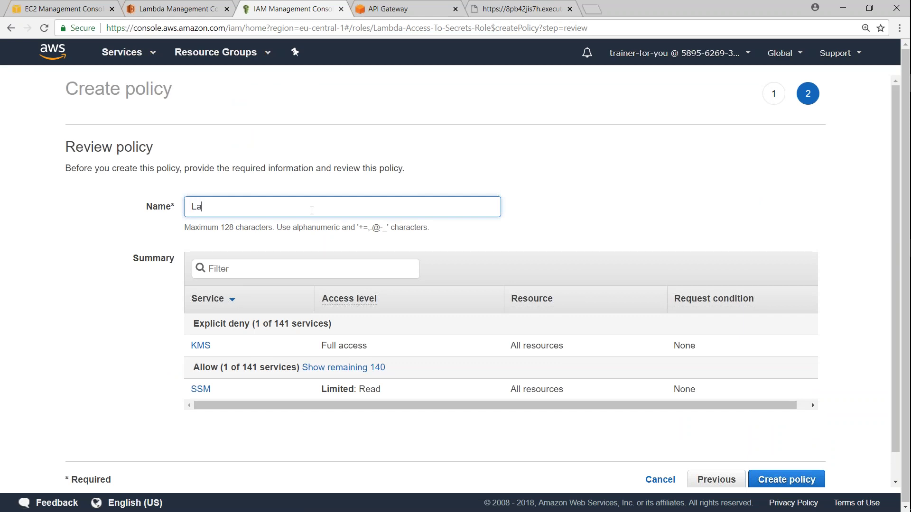
pyautogui.press('BackSpace')
pyautogui.press('BackSpace')
pyautogui.press('BackSpace')
pyautogui.write('bda-Access-p')
pyautogui.press('BackSpace')
pyautogui.write('Secrets-Policy')
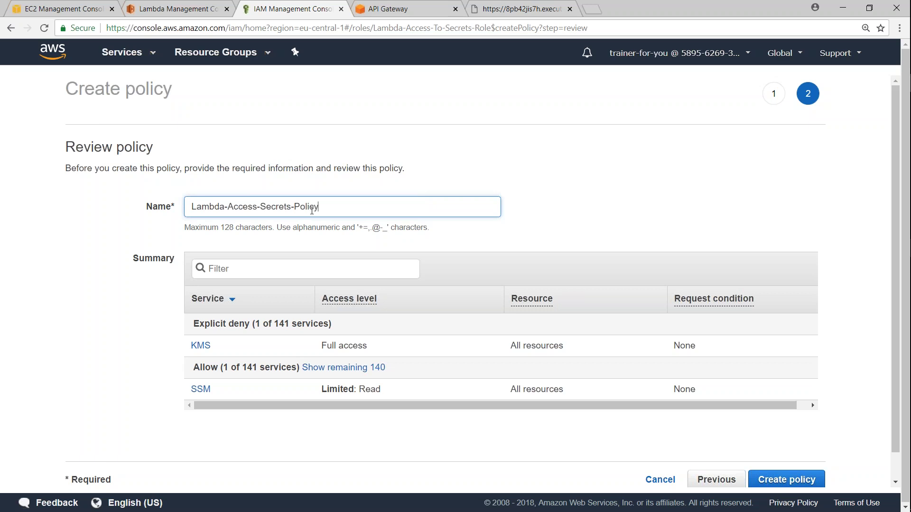
pyautogui.hotkey('ctrl', 'a')
pyautogui.press('Return')
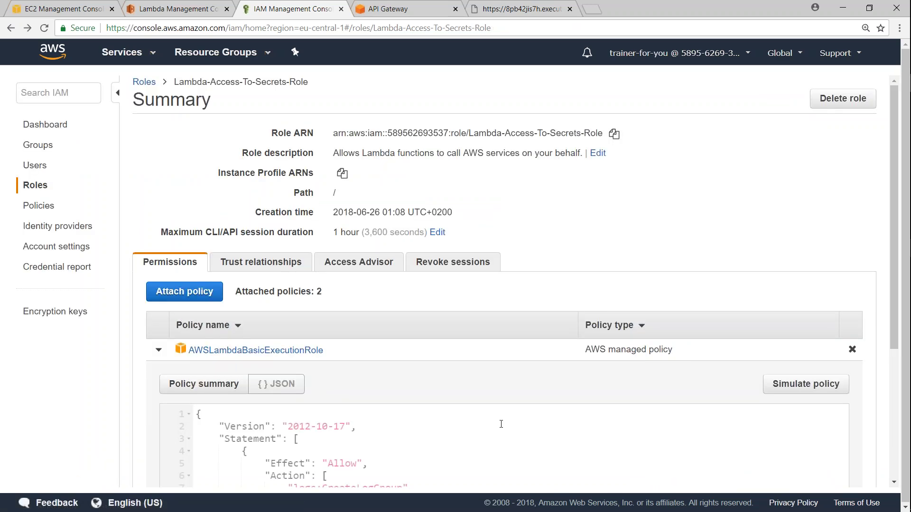
# Step: Expand Lambda-Access-Secrets-Policy in the role's permissions and examine the SSM and KMS statements in its JSON
pyautogui.scroll(-3, 501, 424)
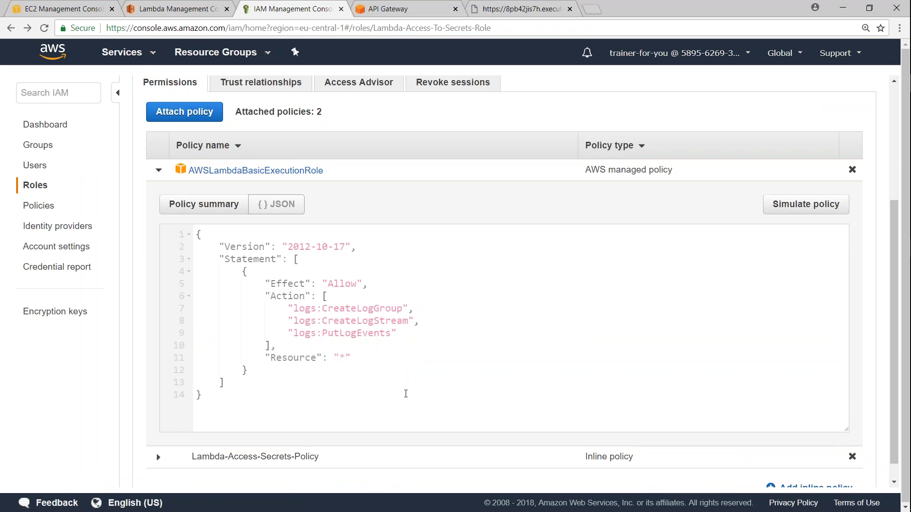
pyautogui.scroll(-1, 285, 413)
pyautogui.click(160, 437)
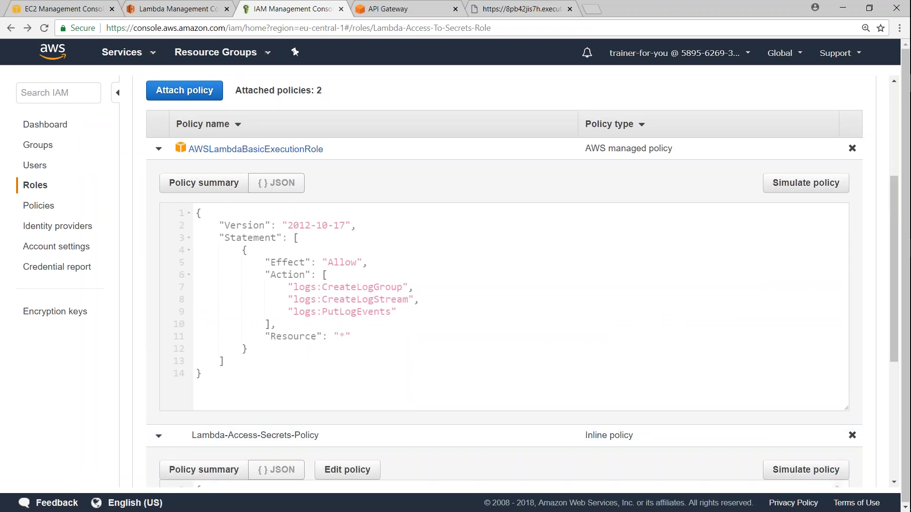
pyautogui.scroll(-5, 334, 225)
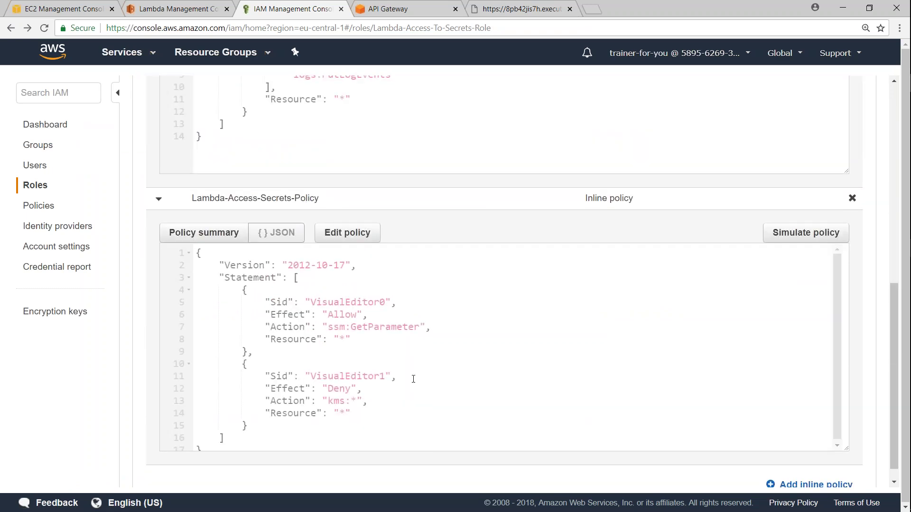
# Step: Return to the Prod URL response for api-key and reload it to test the new policy
pyautogui.click(509, 9)
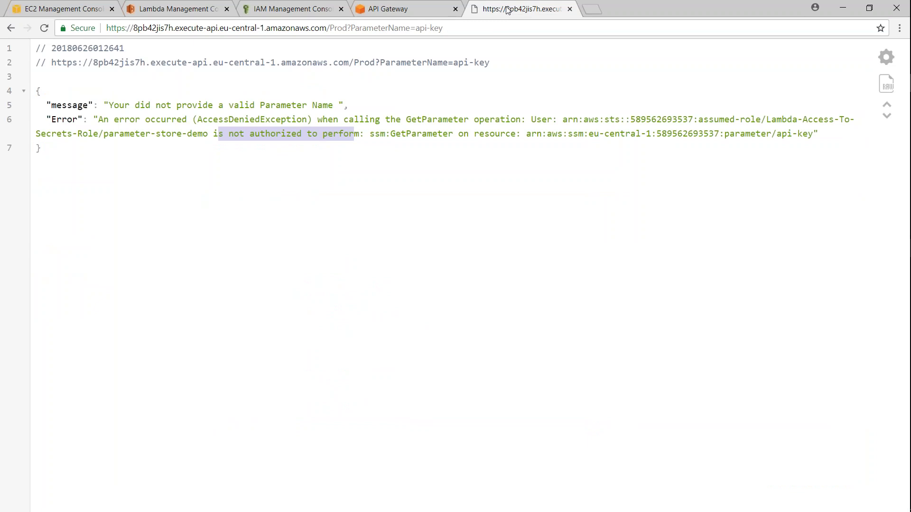
pyautogui.click(429, 166)
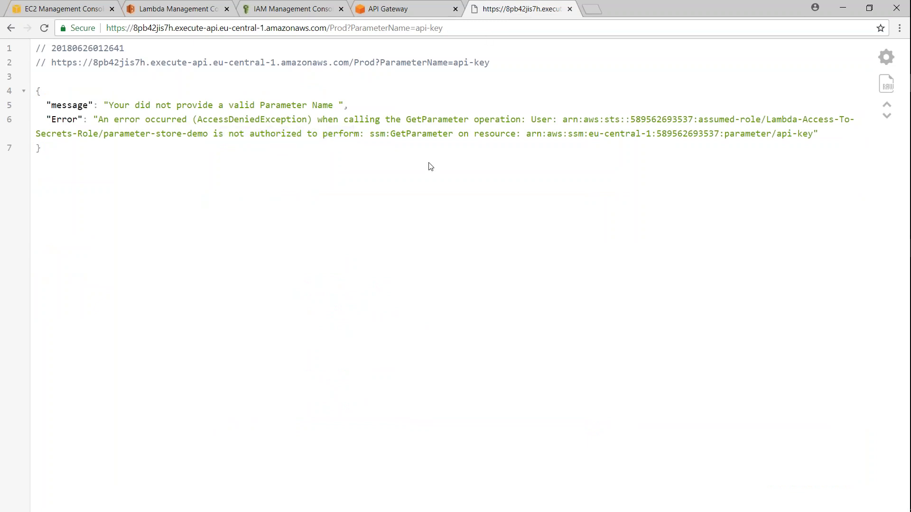
pyautogui.click(44, 28)
# Step: Edit Lambda-Access-Secrets-Policy as JSON in the IAM console, set the kms:* statement's Effect to Allow, and save the policy
pyautogui.click(303, 11)
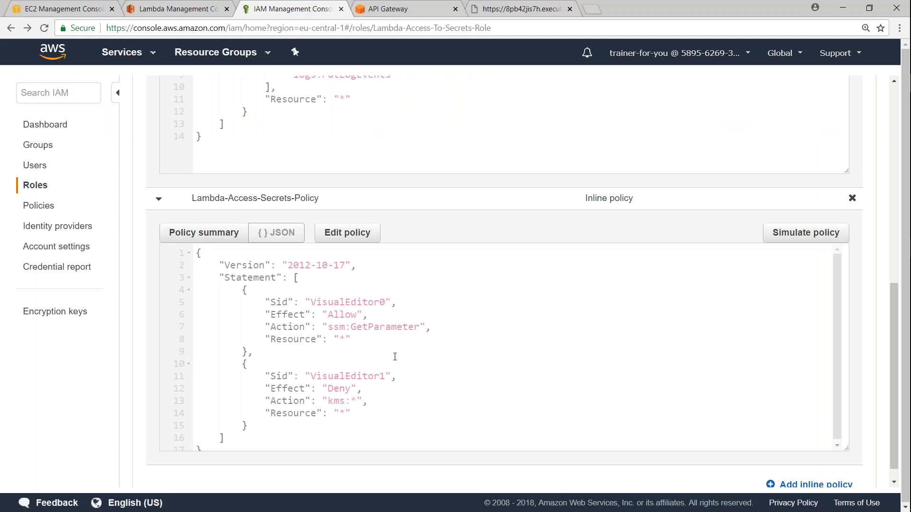
pyautogui.doubleClick(341, 390)
pyautogui.click(354, 238)
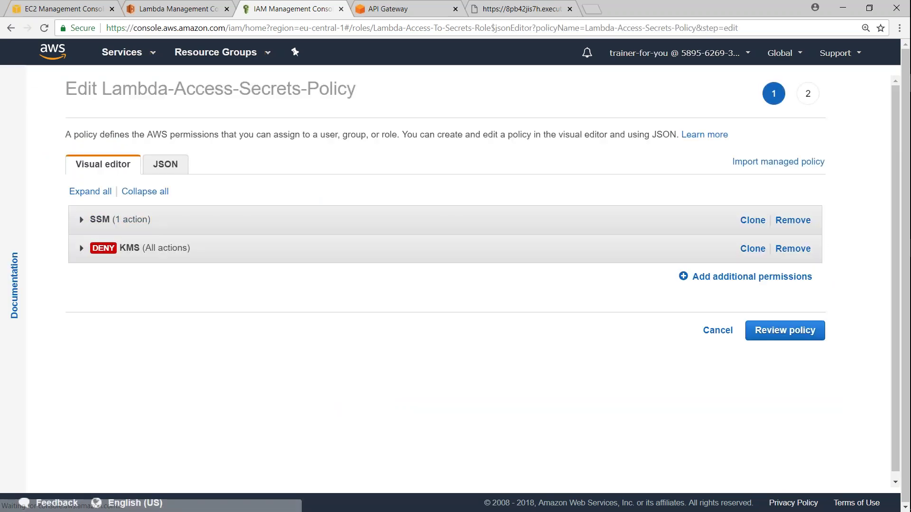
pyautogui.click(169, 165)
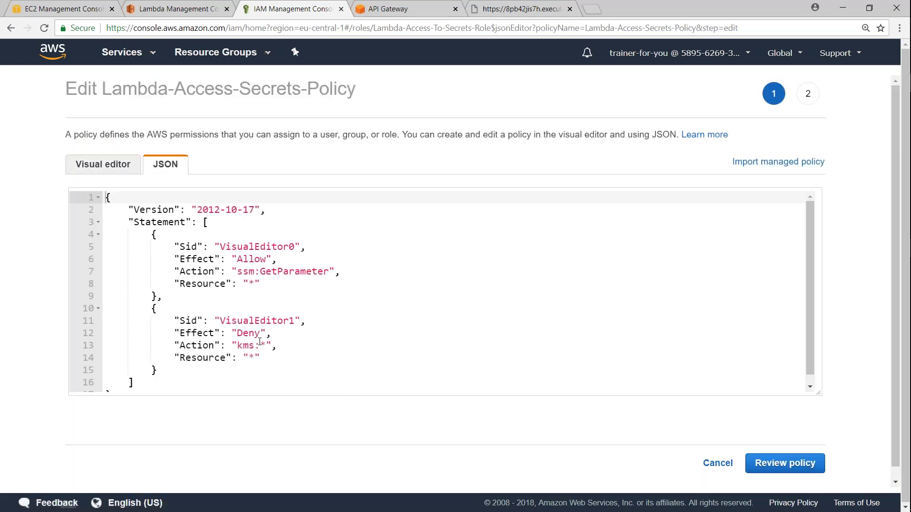
pyautogui.doubleClick(248, 333)
pyautogui.write('Allow')
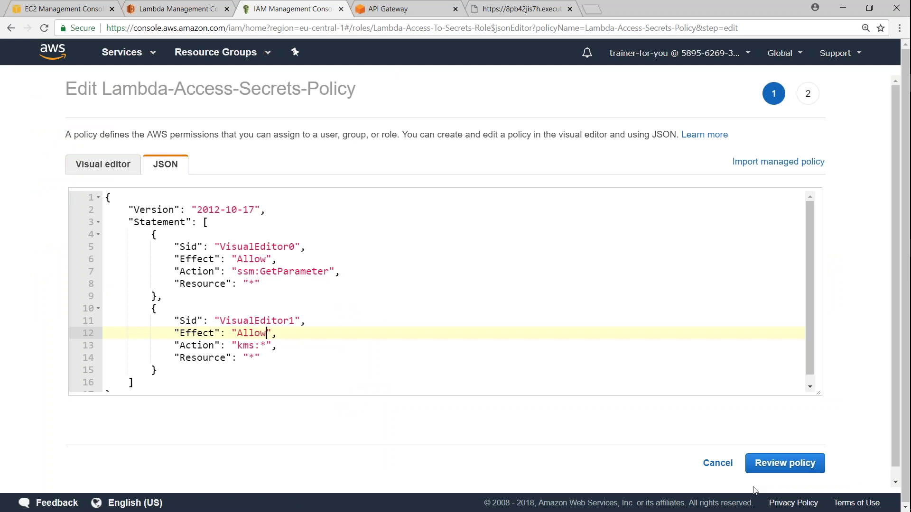
pyautogui.click(785, 463)
pyautogui.click(775, 412)
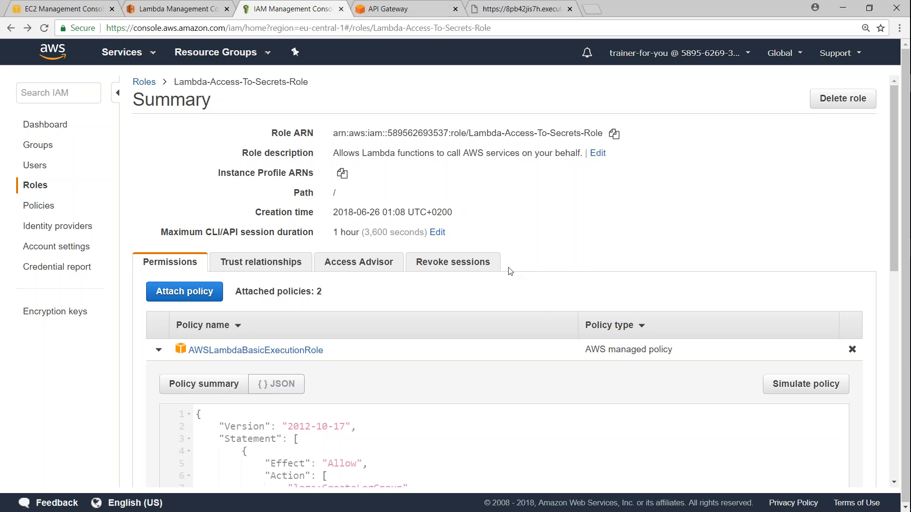
# Step: Reload the Prod URL for api-key and read the returned parameter value
pyautogui.hotkey('ctrl', '5')
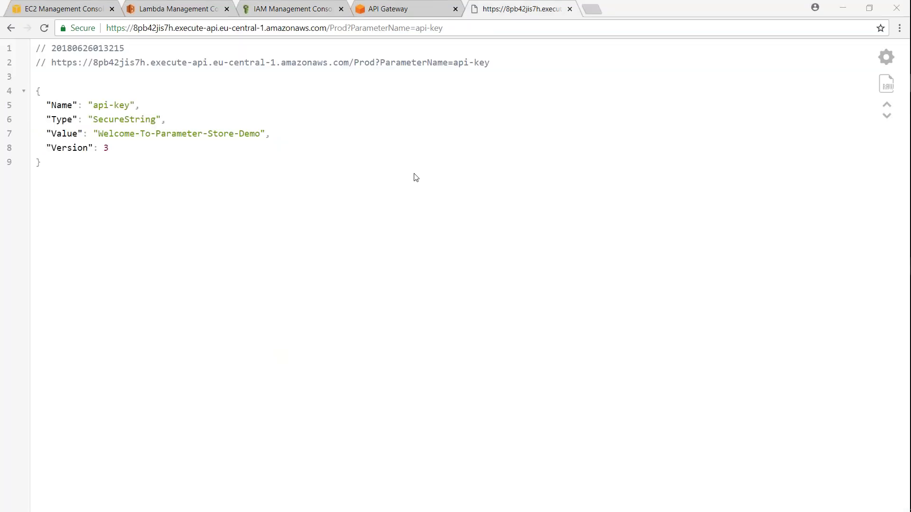
pyautogui.click(44, 28)
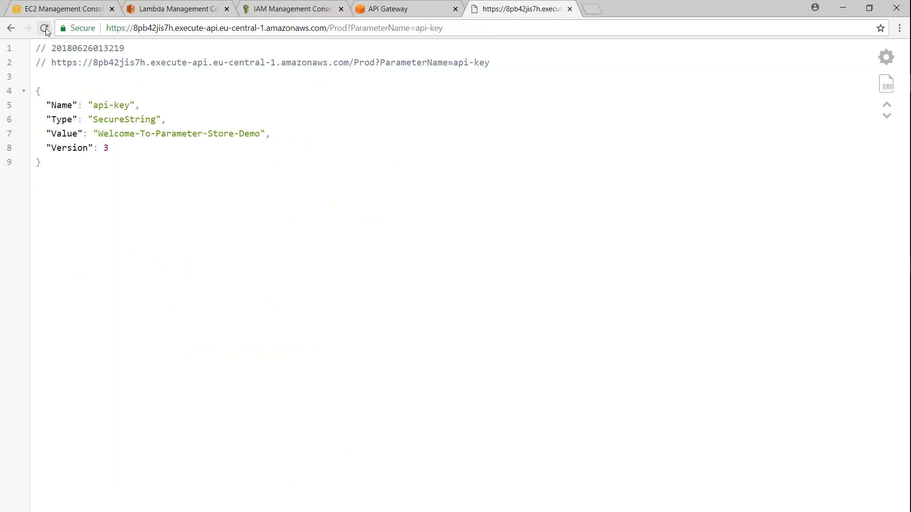
pyautogui.moveTo(98, 135); pyautogui.dragTo(259, 136)
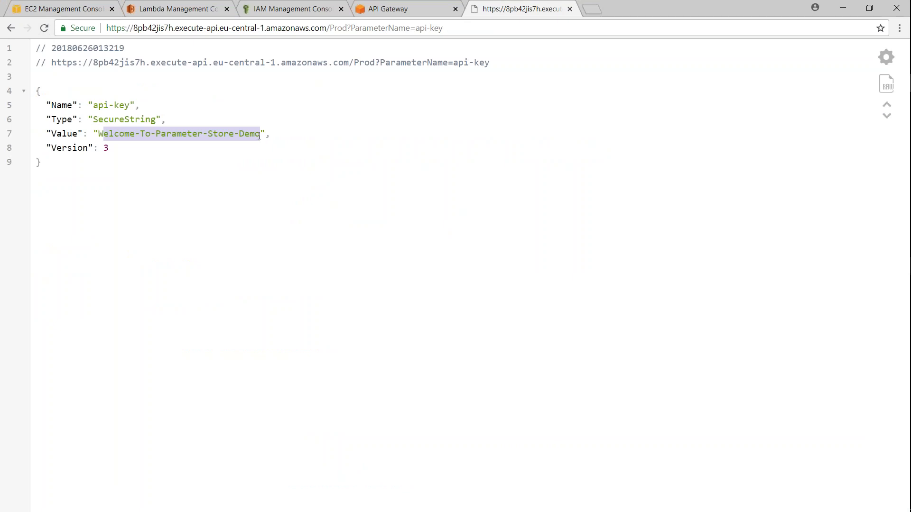
pyautogui.click(251, 139)
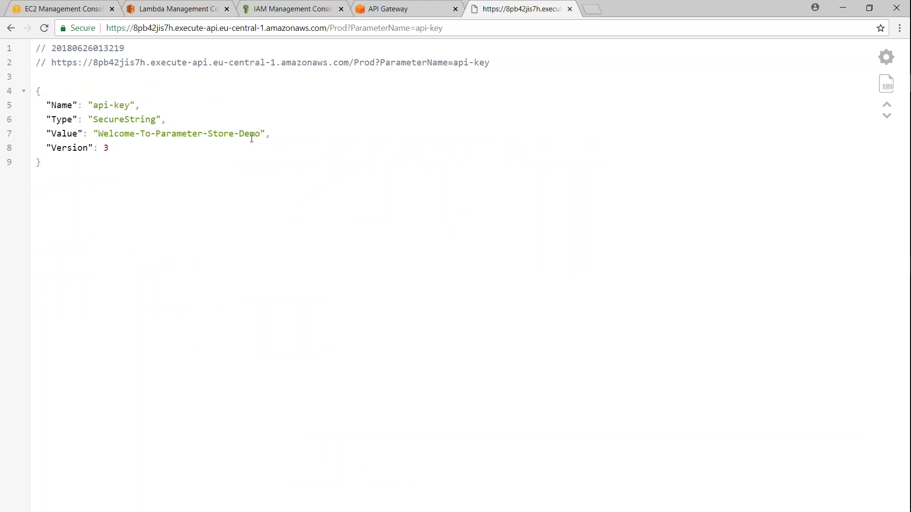
# Step: Call the Prod URL with the query string ?ParameterName=api-key-2
pyautogui.click(492, 29)
pyautogui.click(492, 30)
pyautogui.write('-2')
pyautogui.press('Return')
# Step: Select the /myDBs/Oracle/Test-Inst-001-Pass parameter in the EC2 console's Parameter Store and copy its full name
pyautogui.click(82, 11)
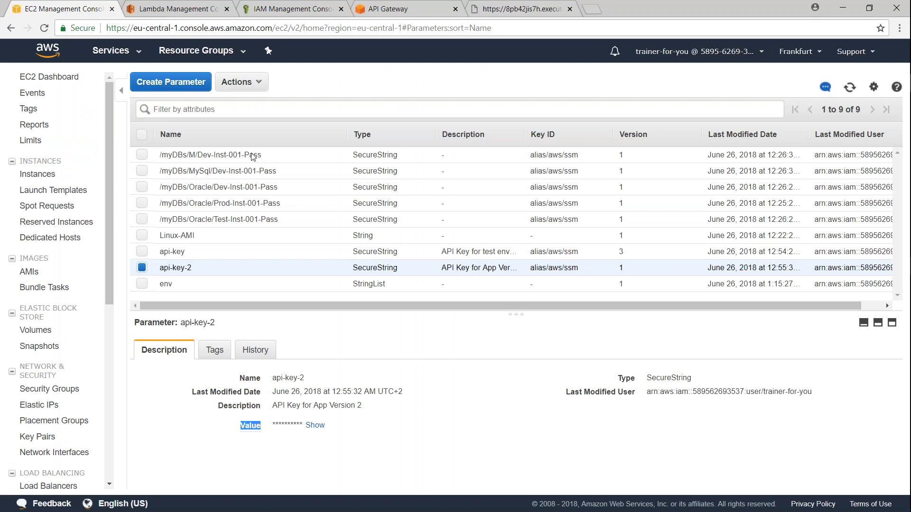
pyautogui.moveTo(160, 219); pyautogui.dragTo(278, 220)
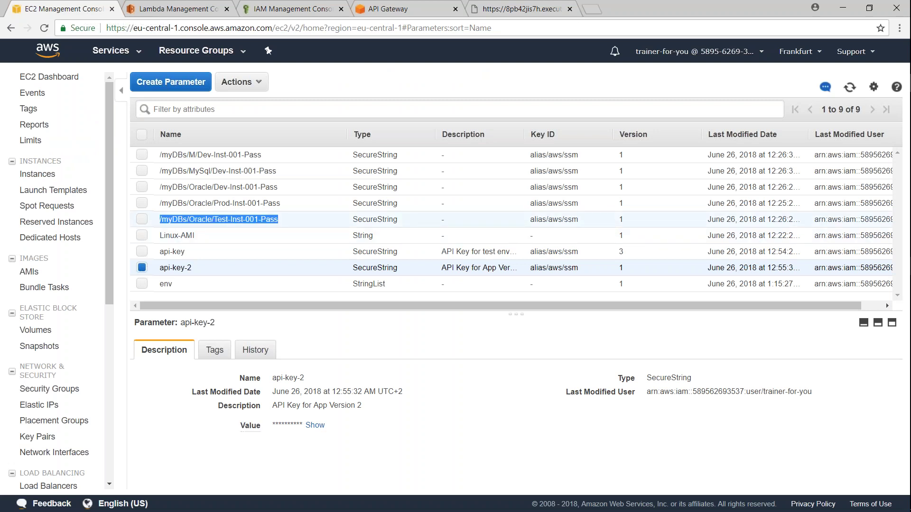
pyautogui.click(278, 220)
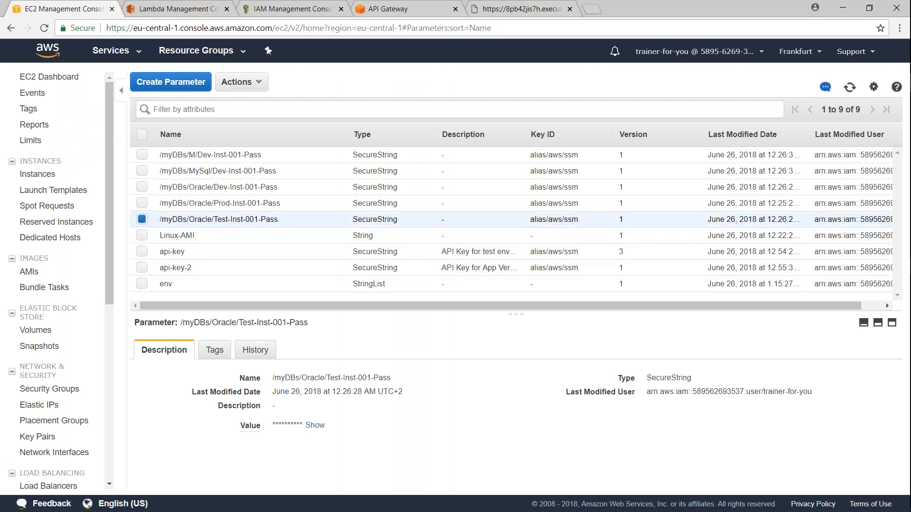
pyautogui.moveTo(180, 323); pyautogui.dragTo(308, 322)
pyautogui.hotkey('ctrl', 'c')
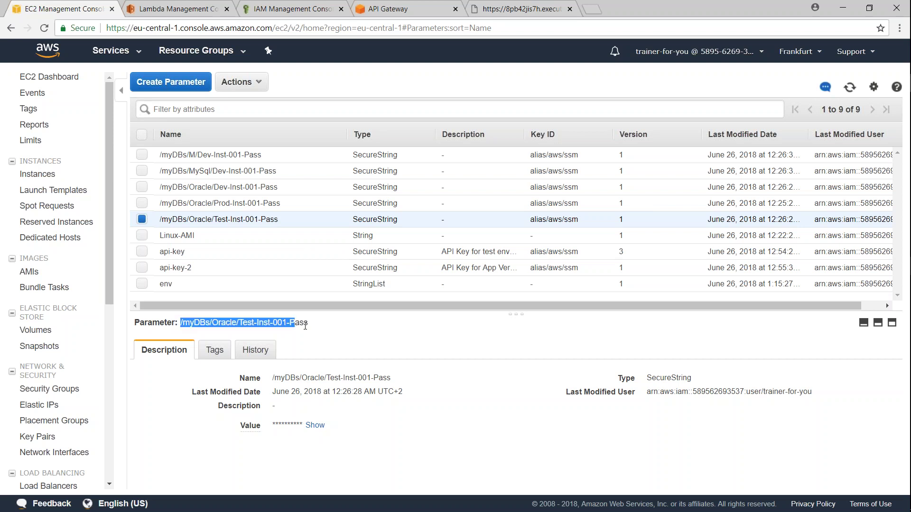
# Step: Call the Prod URL with ParameterName=/myDBs/Oracle/Test-Inst-001-Pass and read the returned value
pyautogui.click(518, 9)
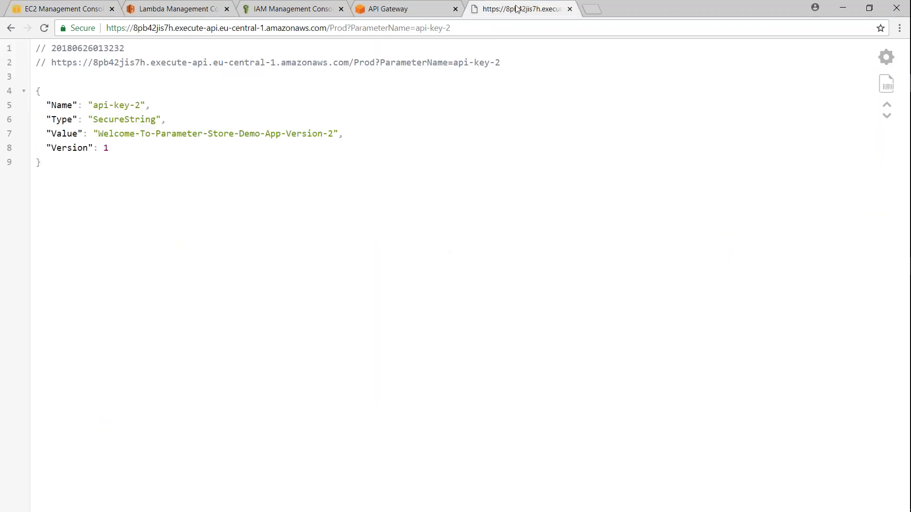
pyautogui.moveTo(414, 28); pyautogui.dragTo(475, 29)
pyautogui.hotkey('ctrl', 'v')
pyautogui.press('Return')
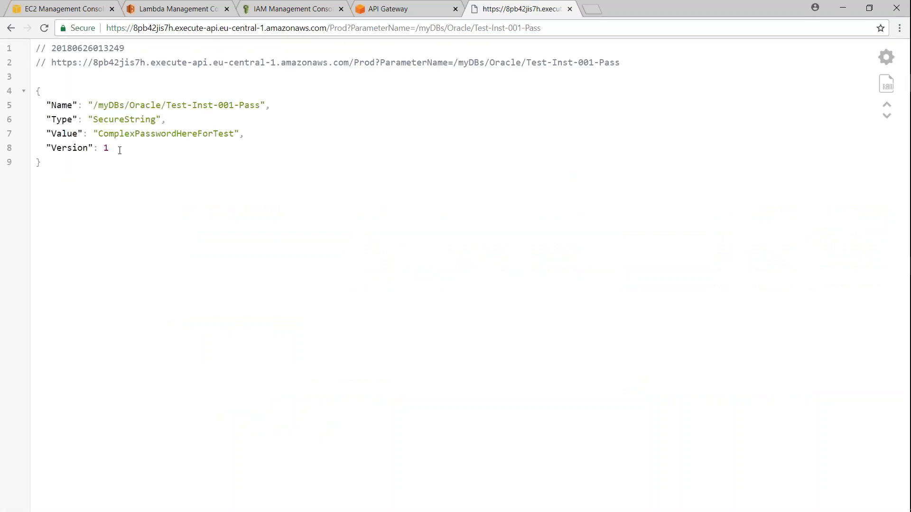
pyautogui.moveTo(101, 134); pyautogui.dragTo(193, 137)
pyautogui.click(192, 136)
pyautogui.doubleClick(157, 137)
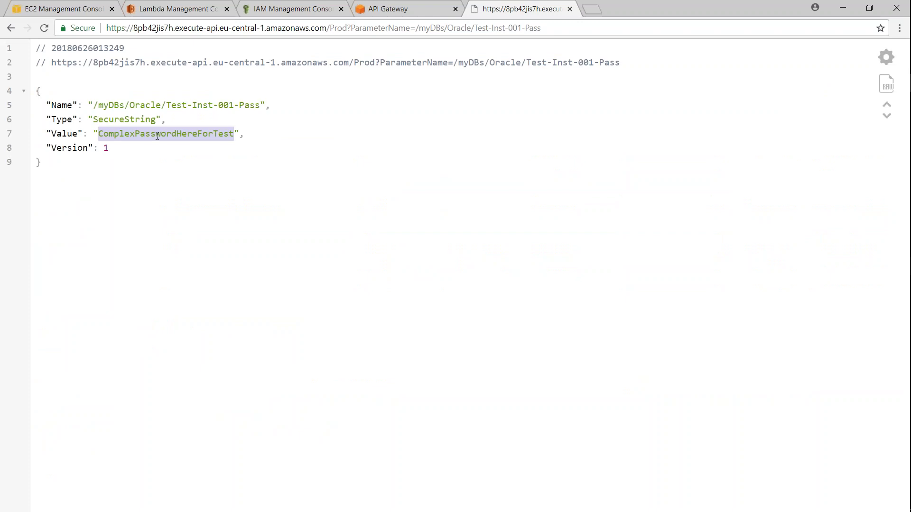
# Step: Reveal the stored value of /myDBs/Oracle/Test-Inst-001-Pass in Parameter Store to compare it with the API response
pyautogui.click(60, 11)
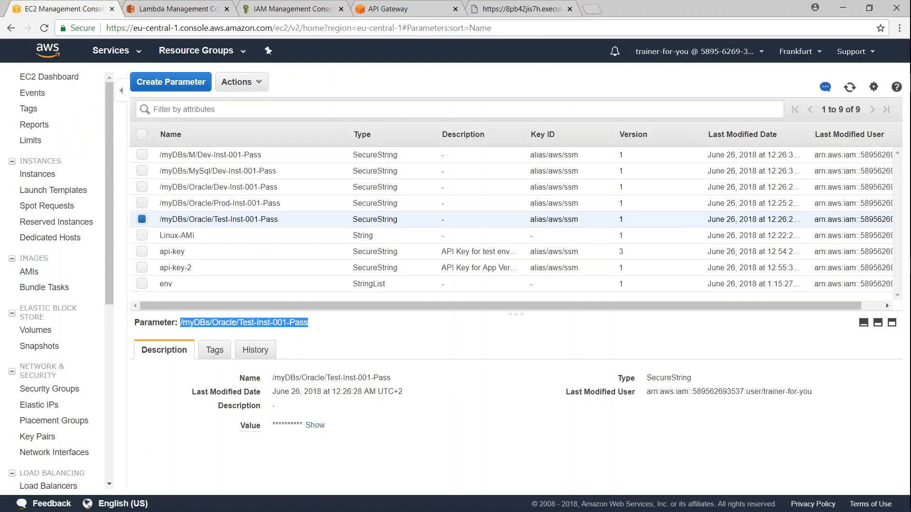
pyautogui.click(314, 425)
pyautogui.moveTo(273, 425); pyautogui.dragTo(379, 426)
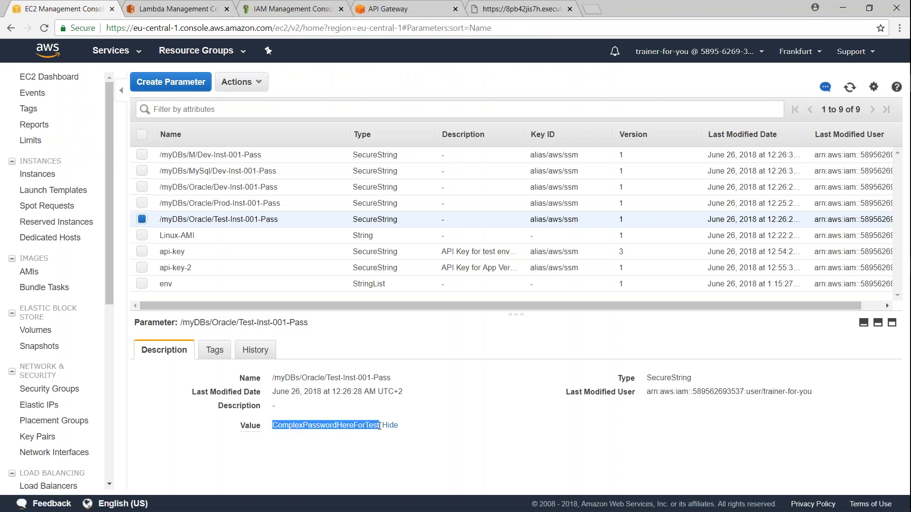